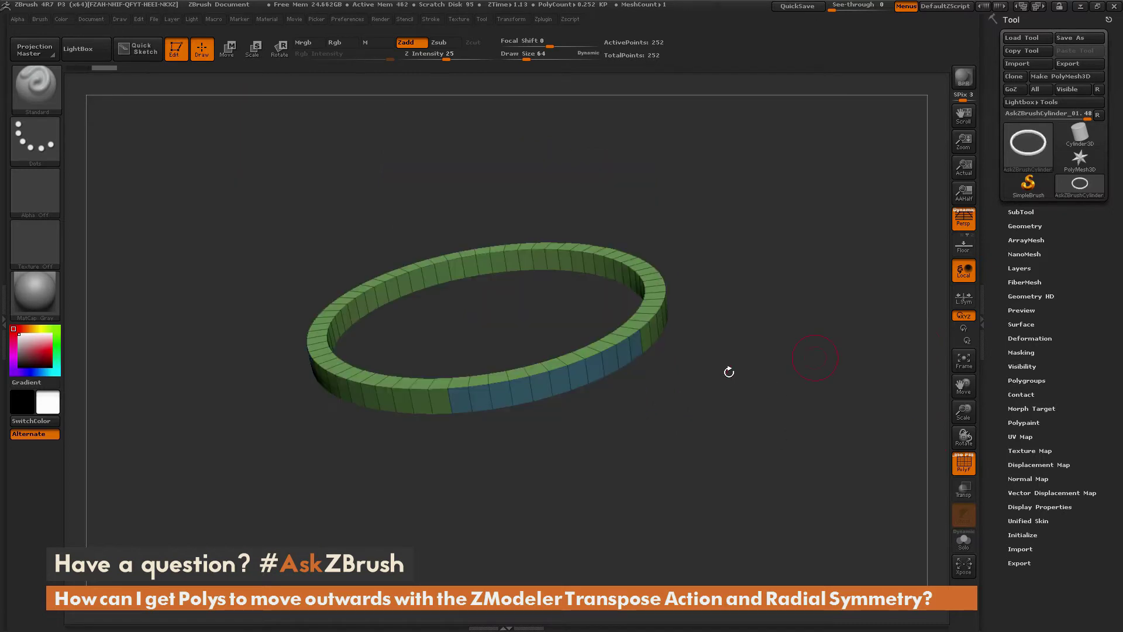
Orbit the ring to a steep tilt so the blue polygroup section faces front.
drag(756, 416, 632, 381)
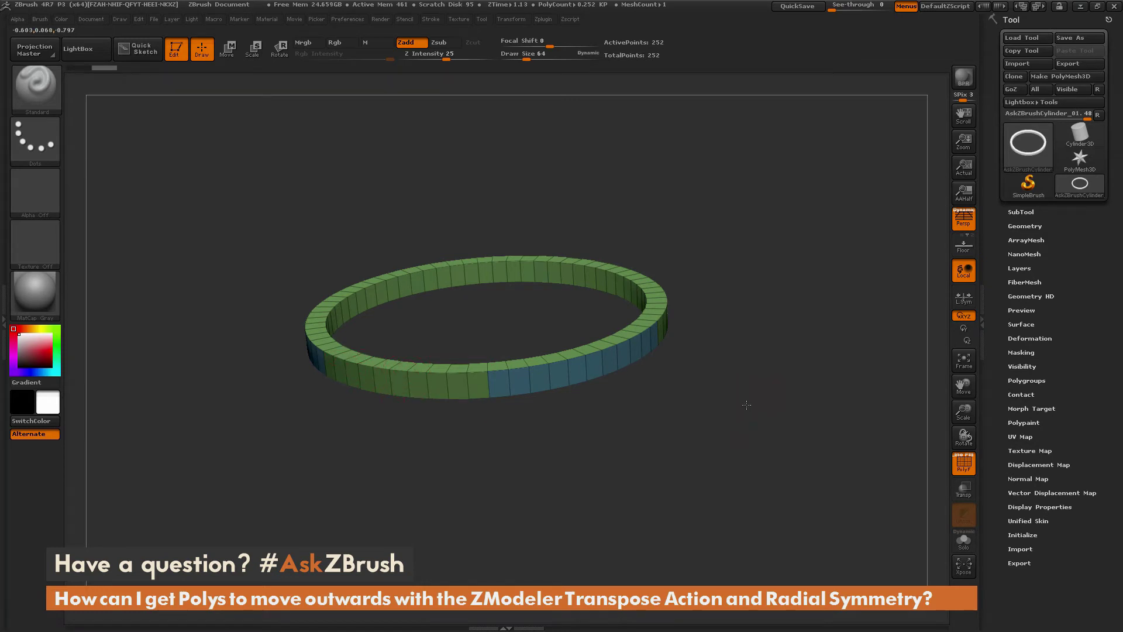
drag(724, 424, 690, 404)
drag(625, 374, 633, 291)
drag(666, 379, 717, 375)
drag(606, 292, 769, 343)
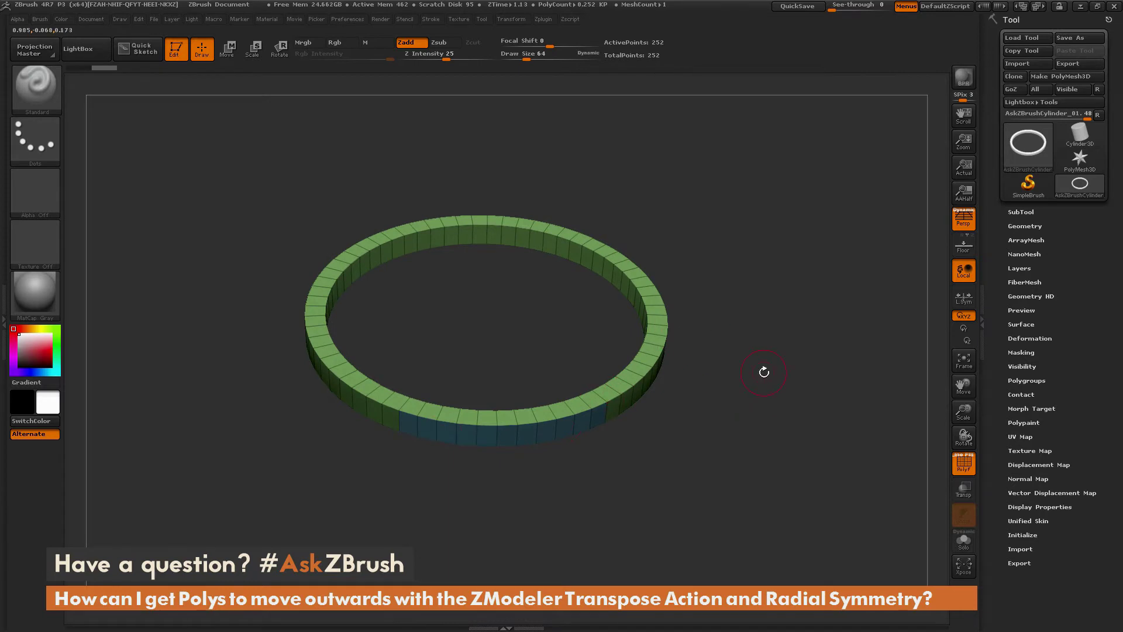
Activate radial symmetry for the ring mesh from the Transform menu.
click(510, 19)
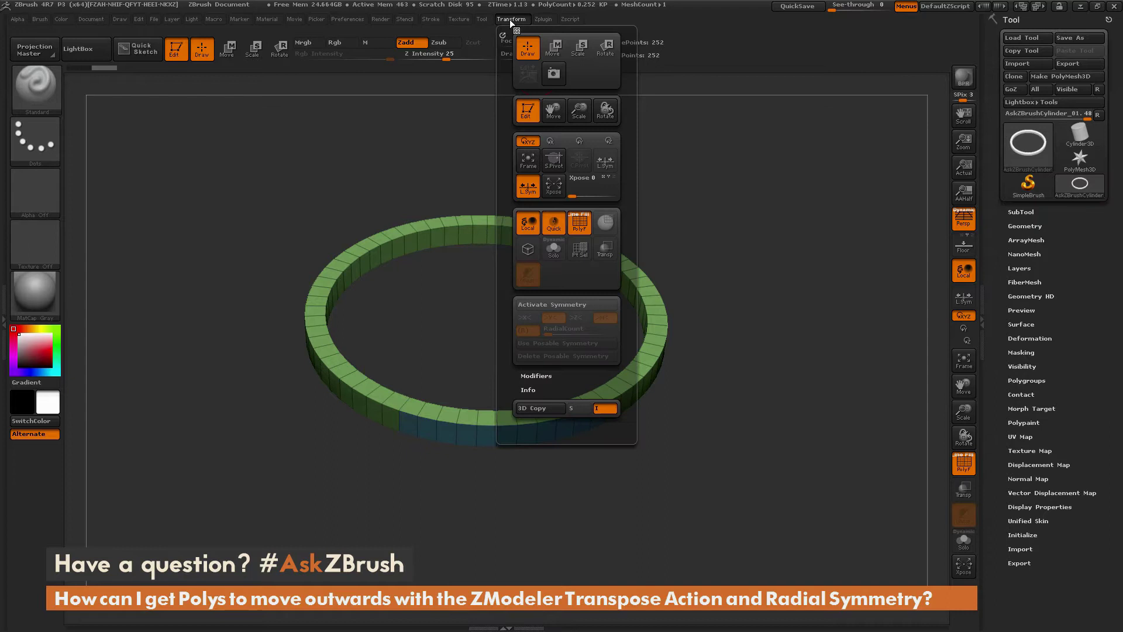
click(543, 305)
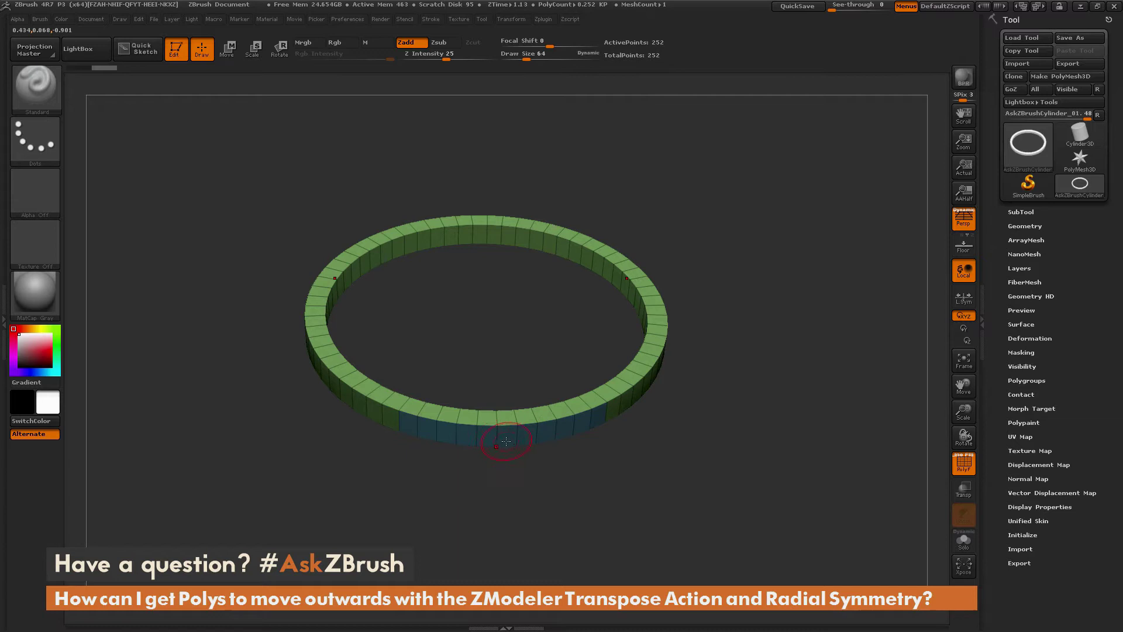
drag(728, 516, 585, 430)
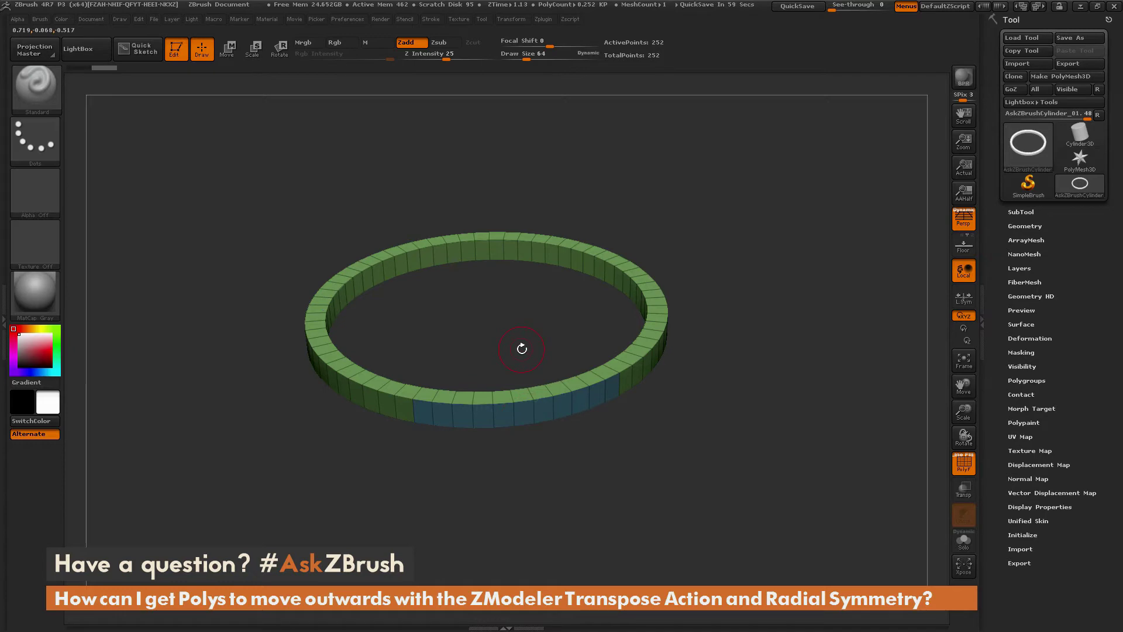
Select the ZModeler brush with B, Z, M and set its QMesh target to Polygroup All.
key(b)
key(z)
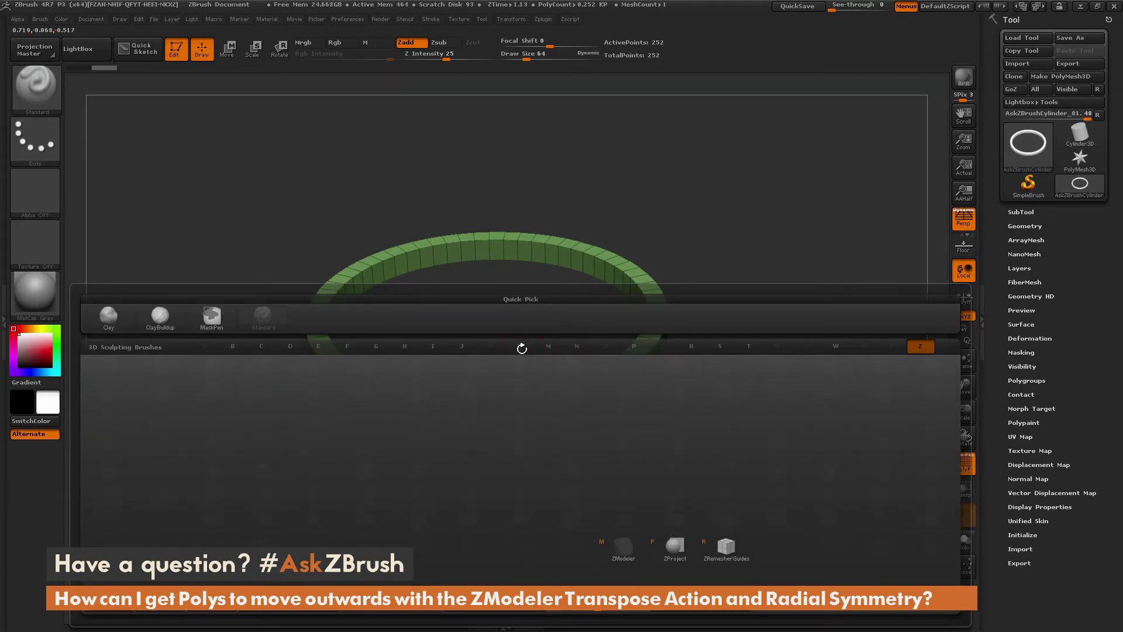
key(m)
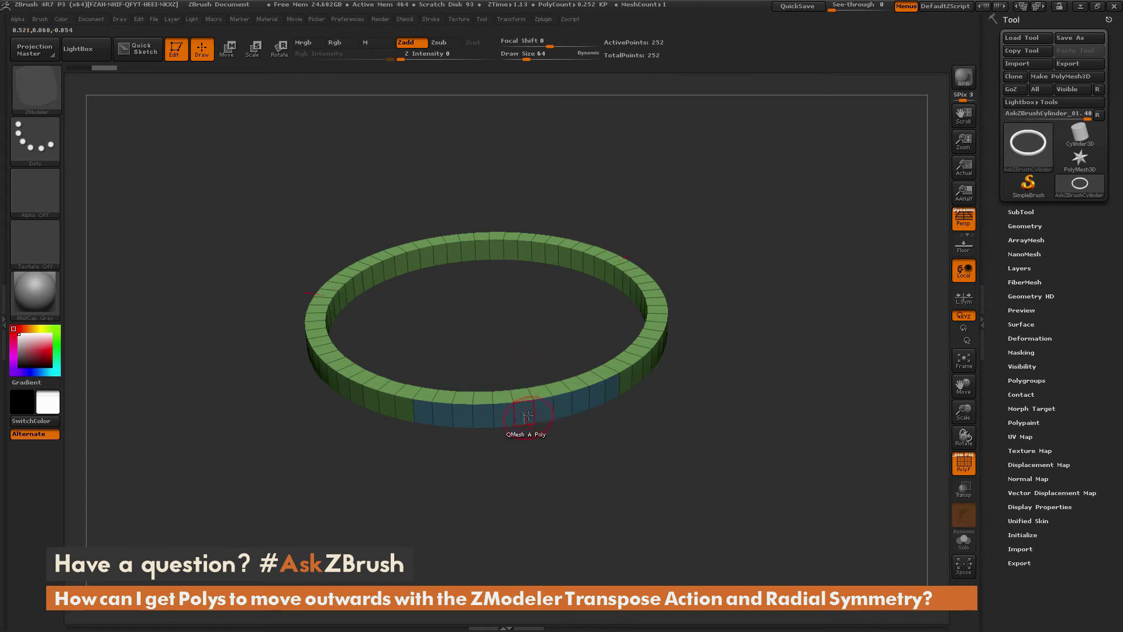
key(space)
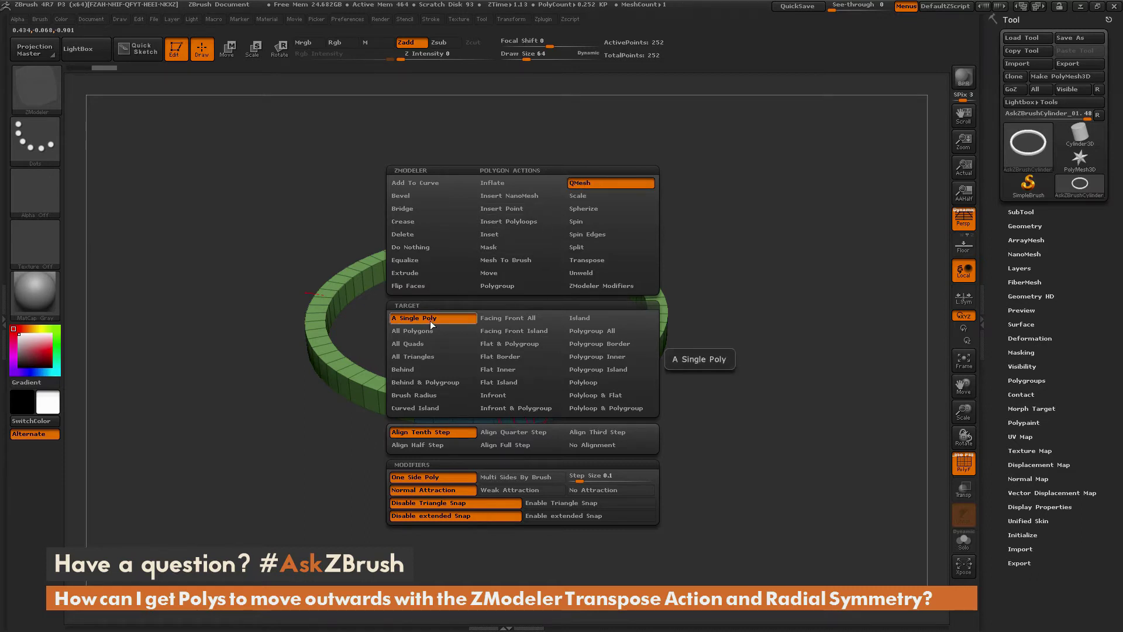
click(586, 331)
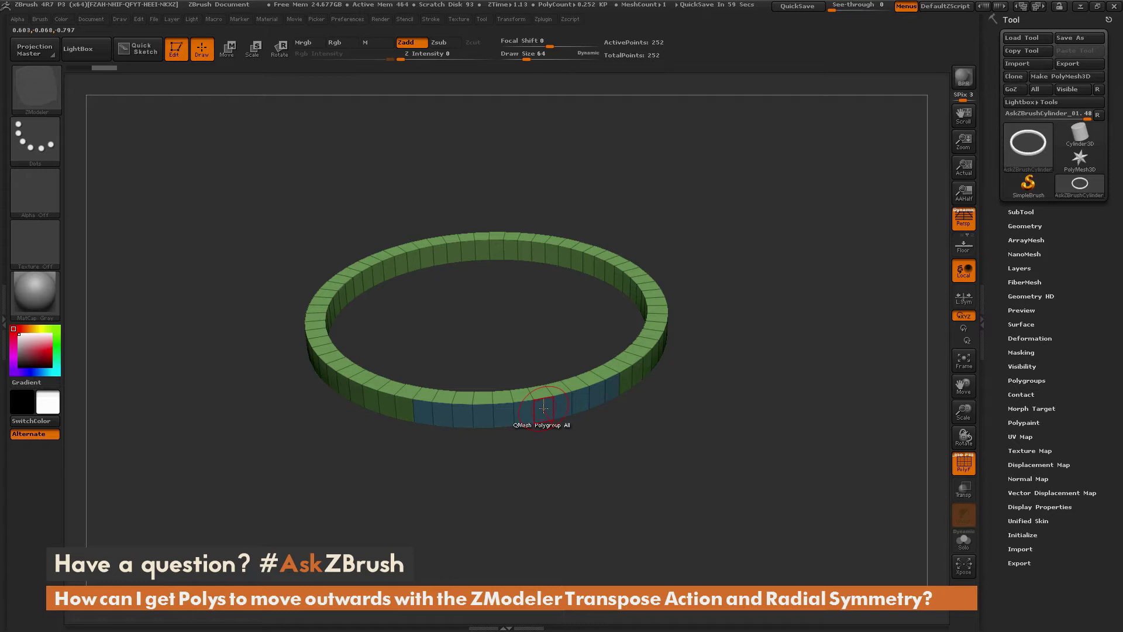
Drag on the blue polygroup to extrude three evenly spaced raised sections, making 324 points.
drag(543, 408, 553, 528)
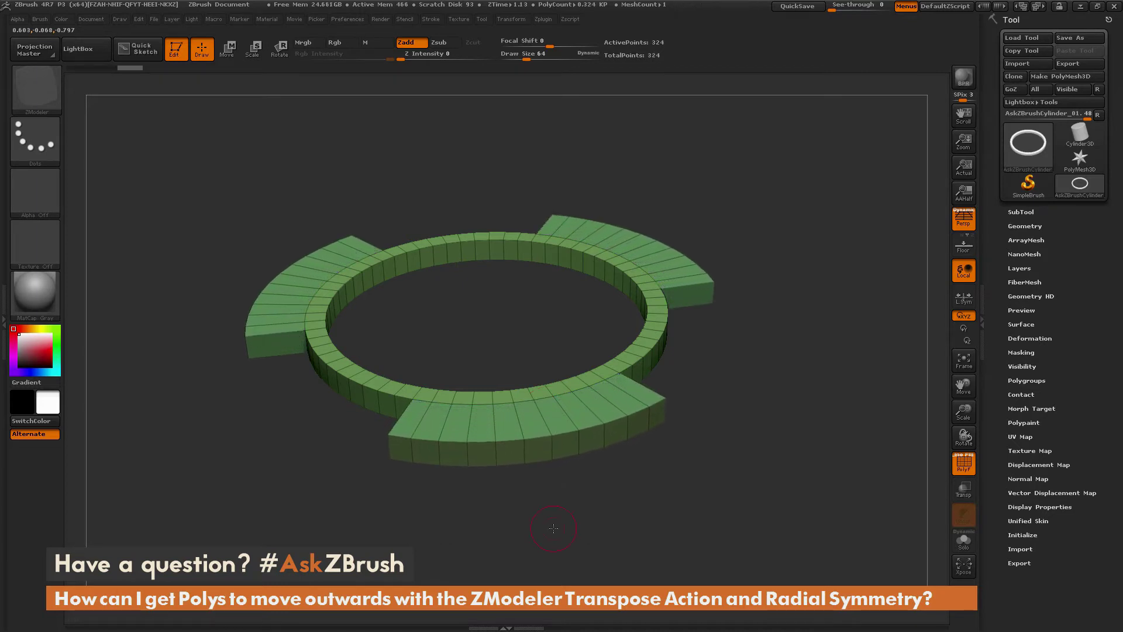
drag(732, 416, 730, 456)
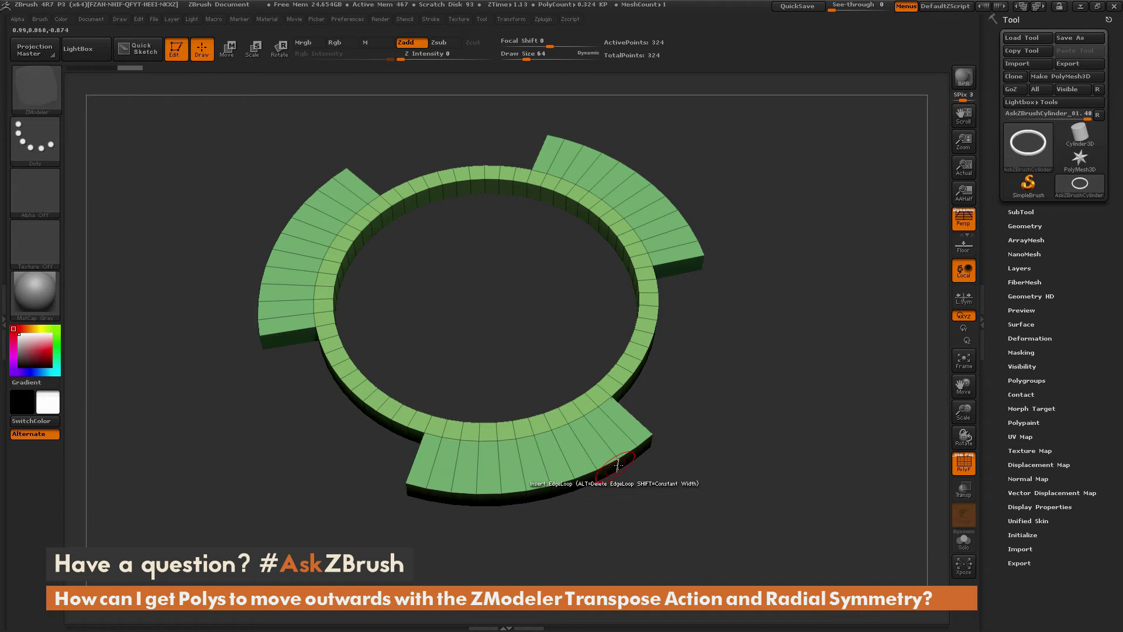
drag(690, 504, 691, 435)
Undo the extrusion, restoring the ring to a plain 252-point band.
key(ctrl)
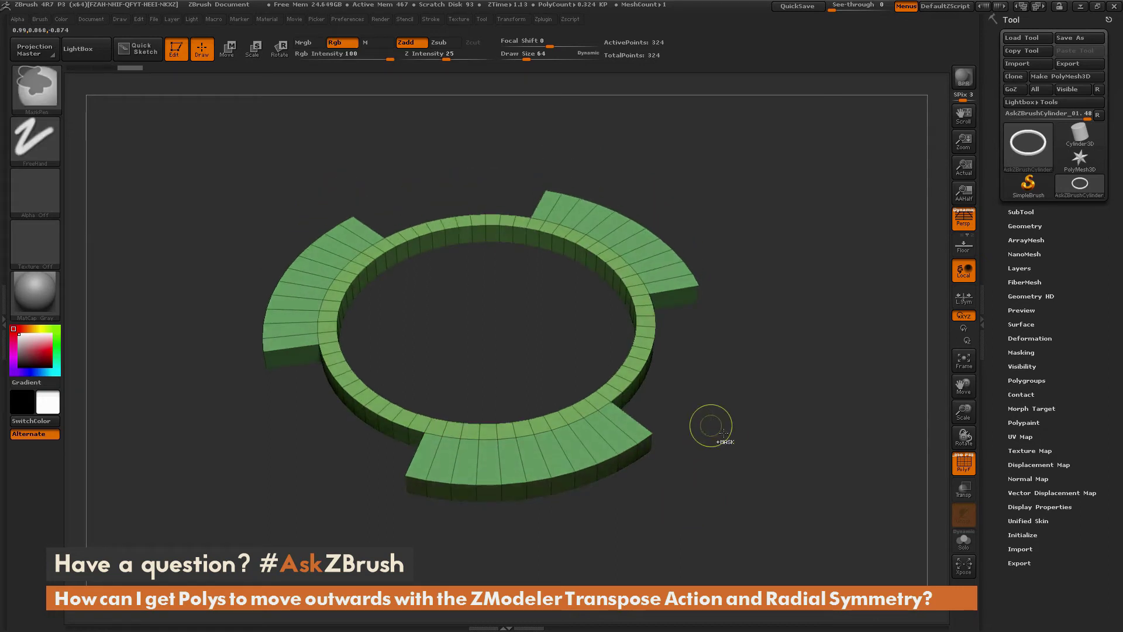
key(ctrl+z)
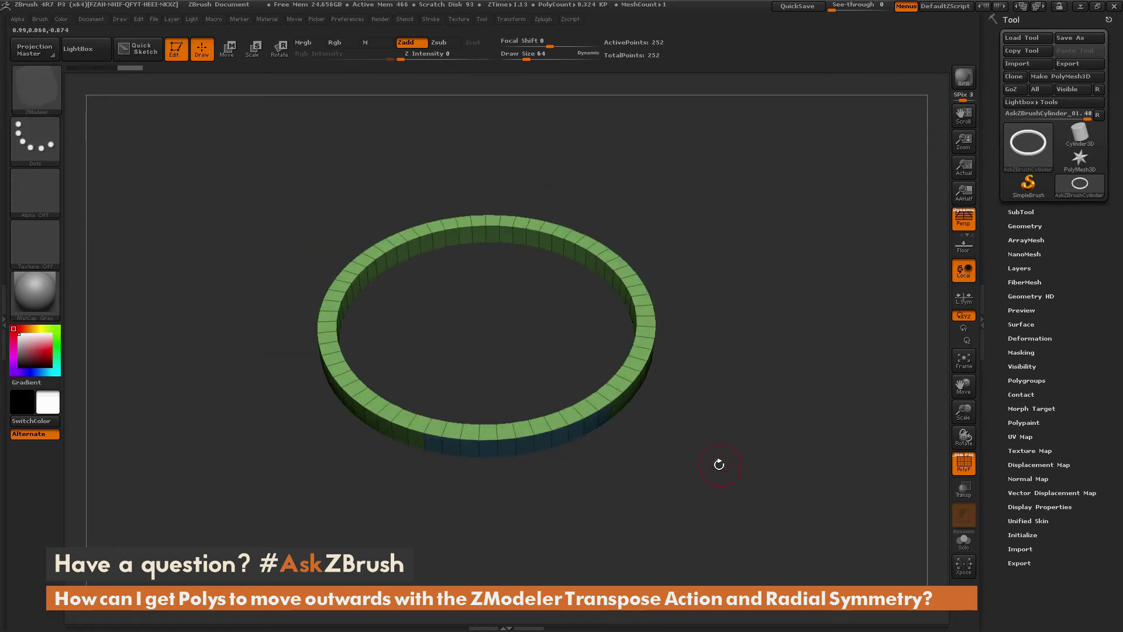
drag(725, 443, 723, 476)
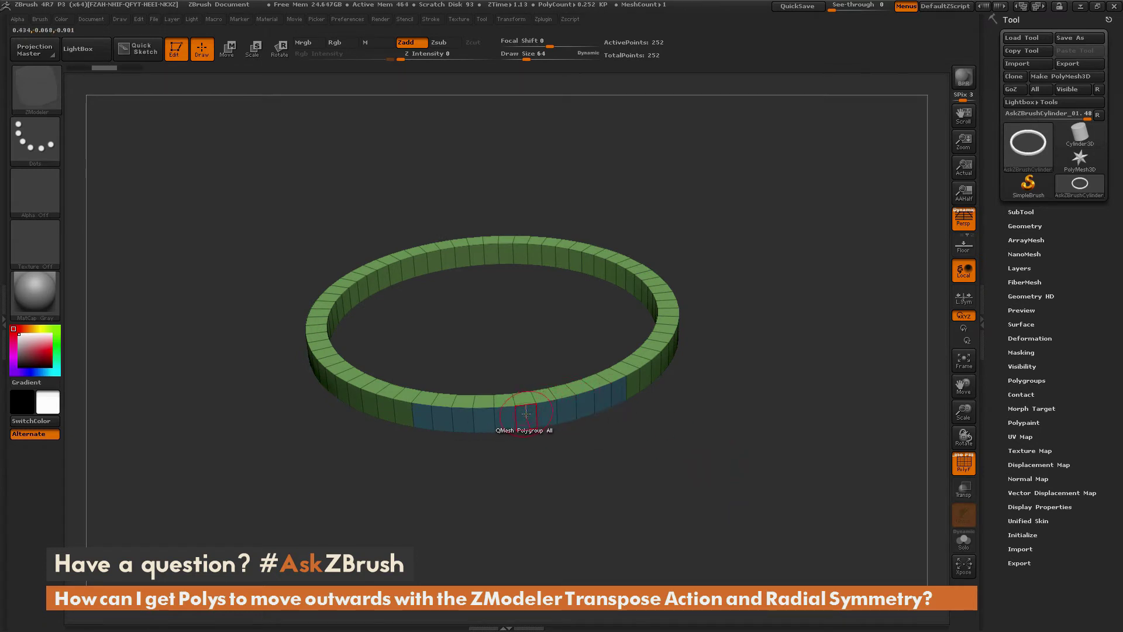
Set the ZModeler polygon action to Transpose with the Polygroup All target.
key(space)
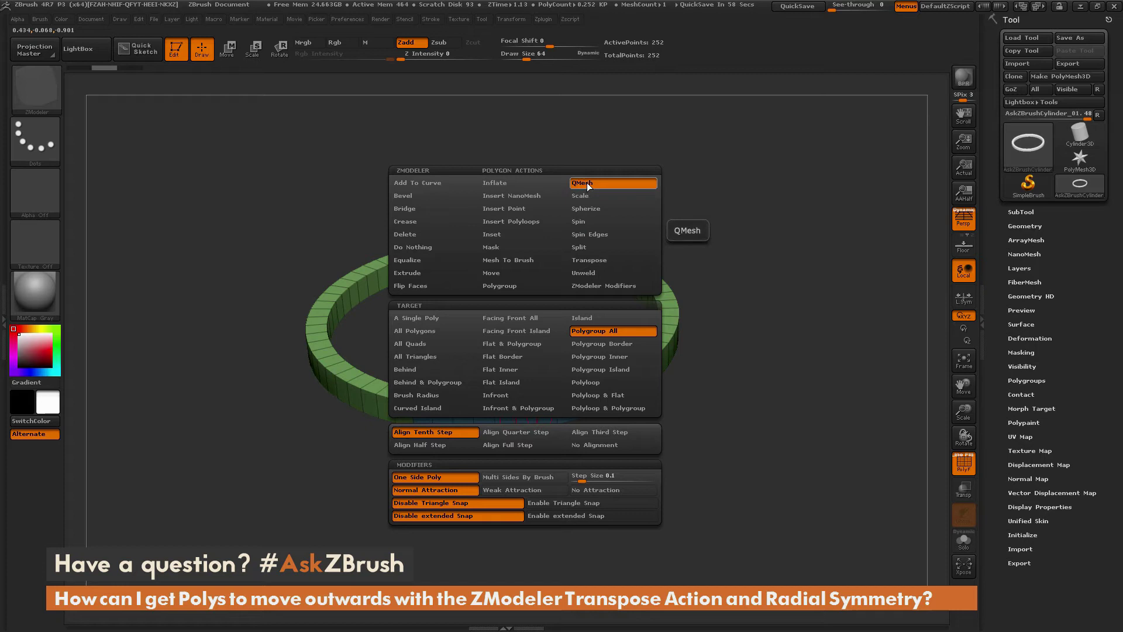
click(596, 262)
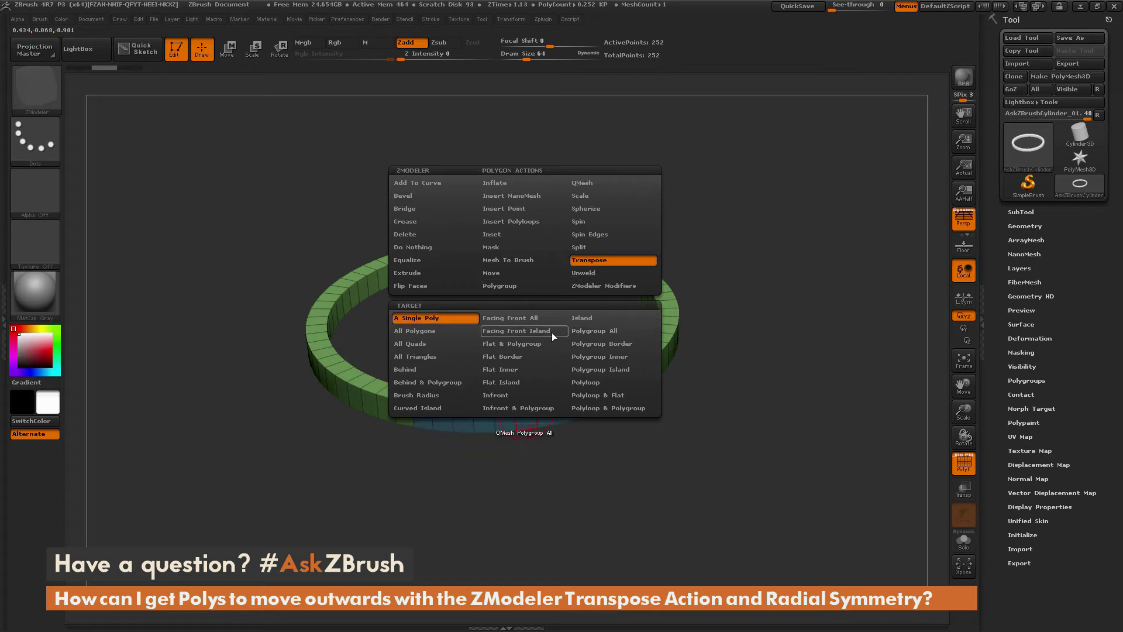
click(603, 331)
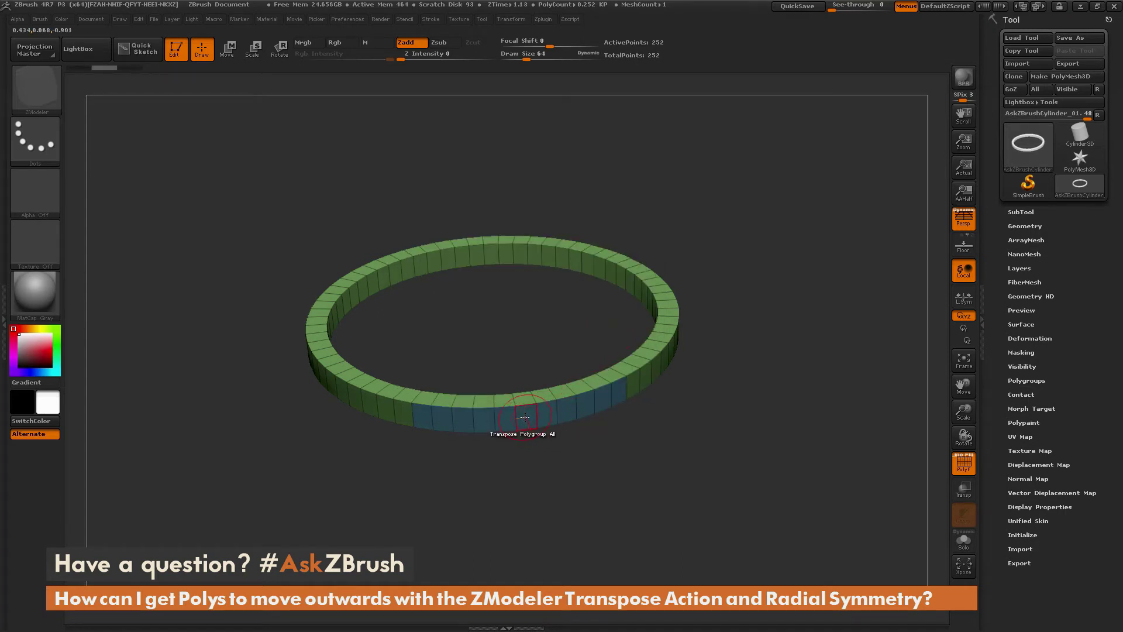
Ctrl-drag the blue polygroup's transpose line centre outward into flat flanges, reaching 324 points.
click(524, 416)
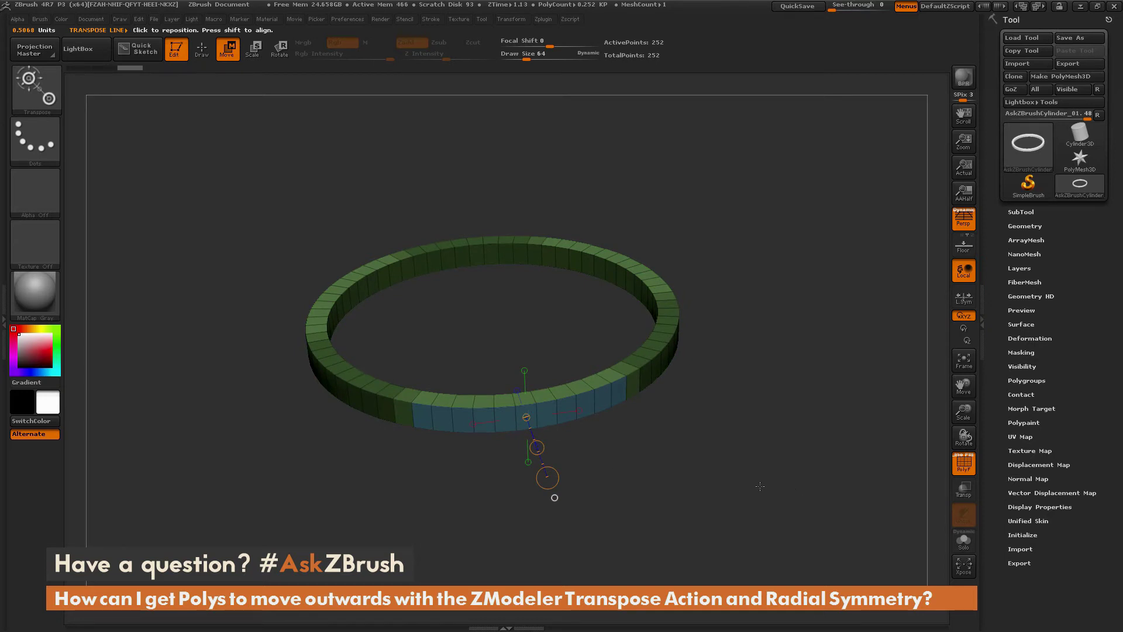
drag(760, 486, 768, 461)
drag(776, 417, 675, 456)
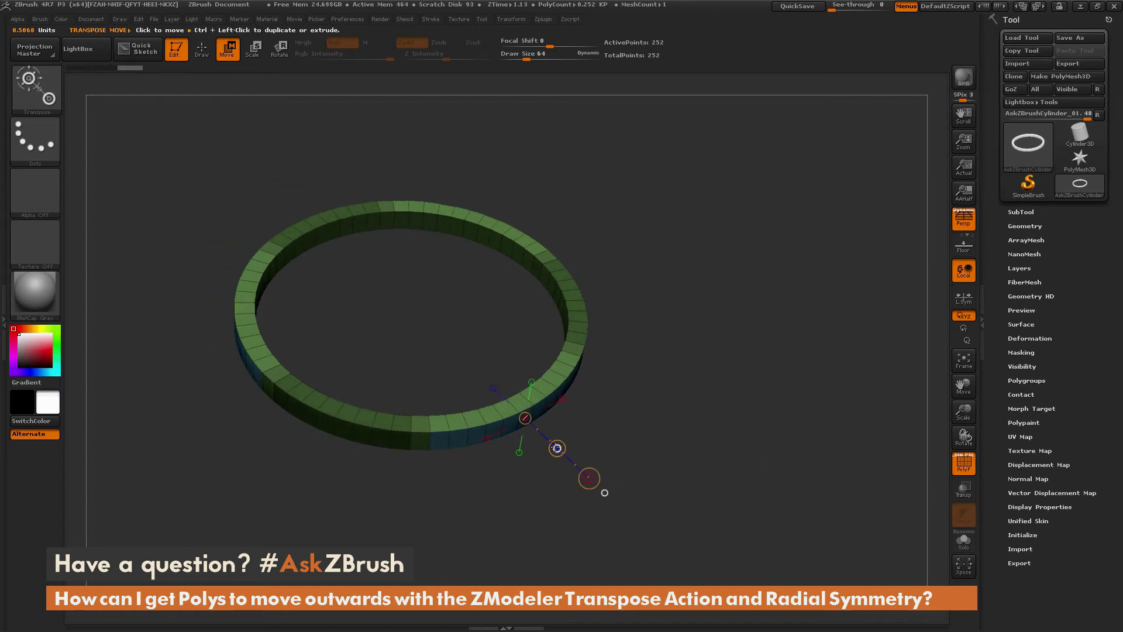
key(ctrl)
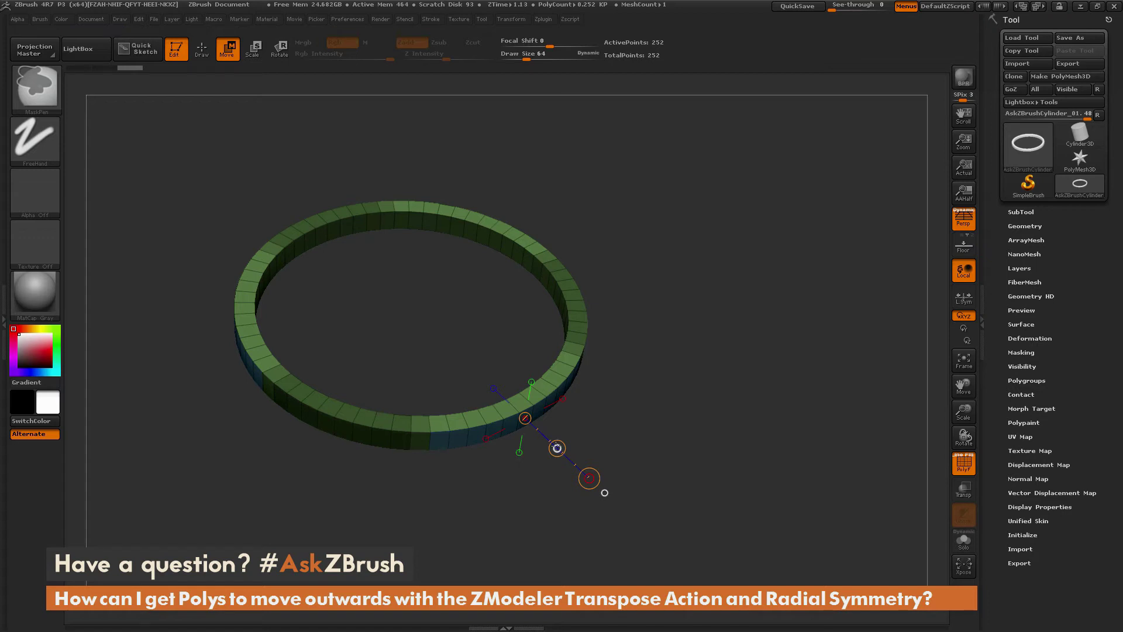
click(557, 448)
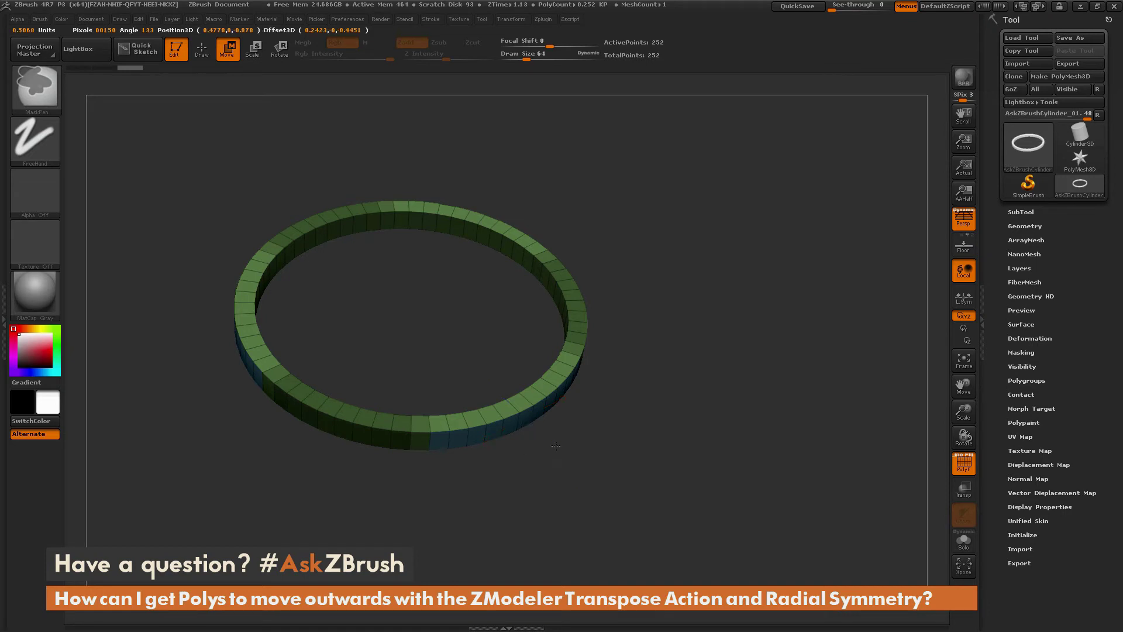
mouse_move(556, 446)
mouse_down()
mouse_move(617, 503)
mouse_move(604, 493)
mouse_move(629, 448)
mouse_move(623, 428)
mouse_up()
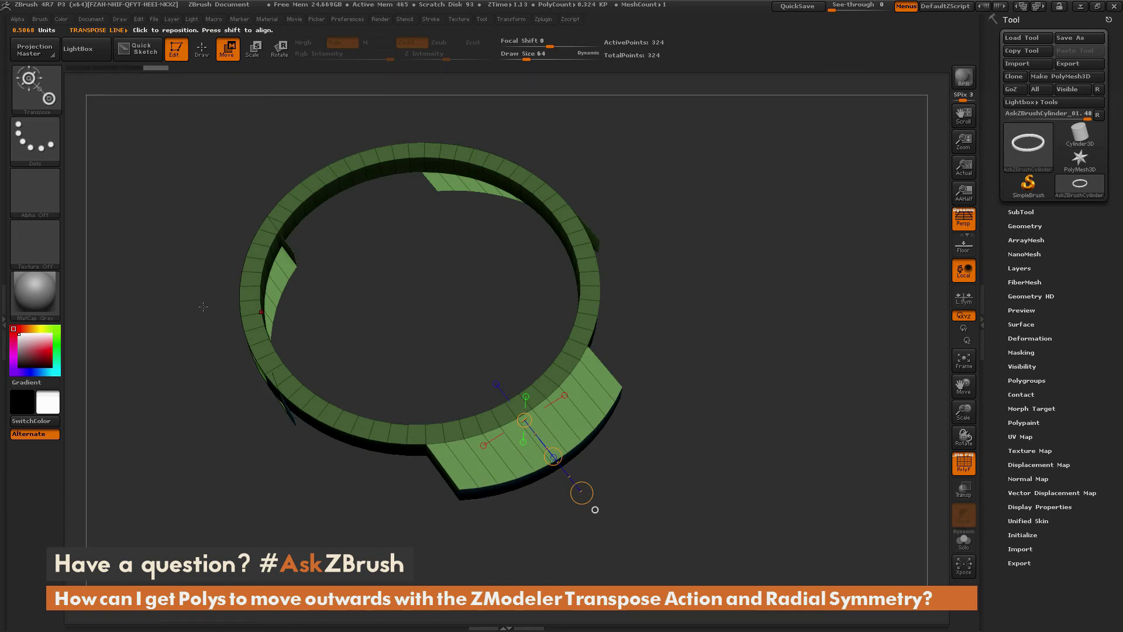
drag(551, 262, 668, 347)
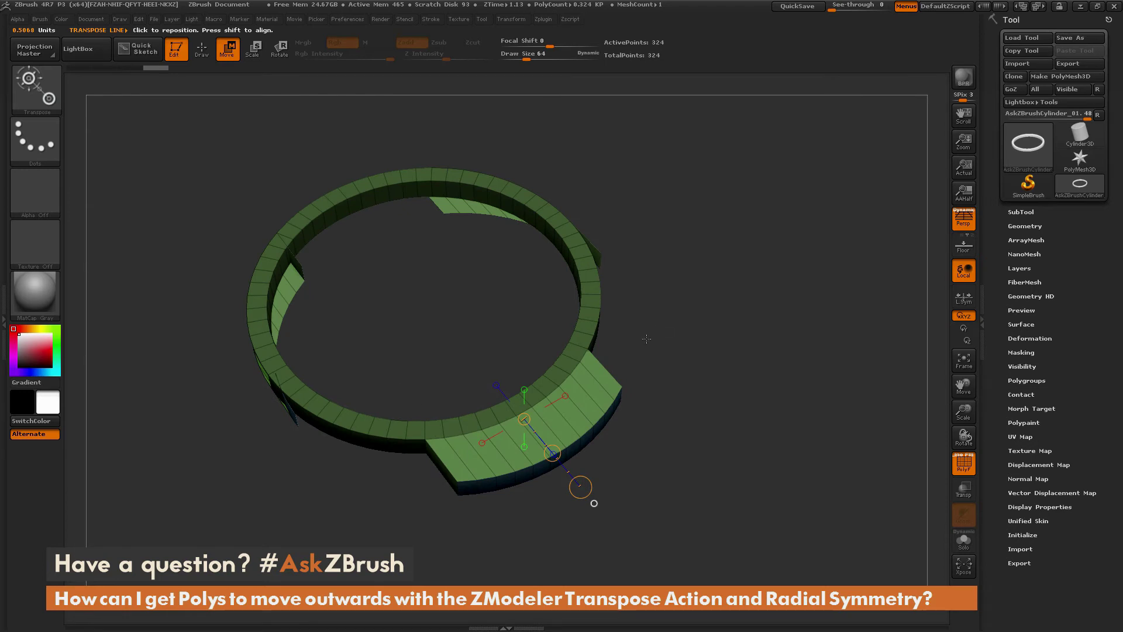
key(ctrl)
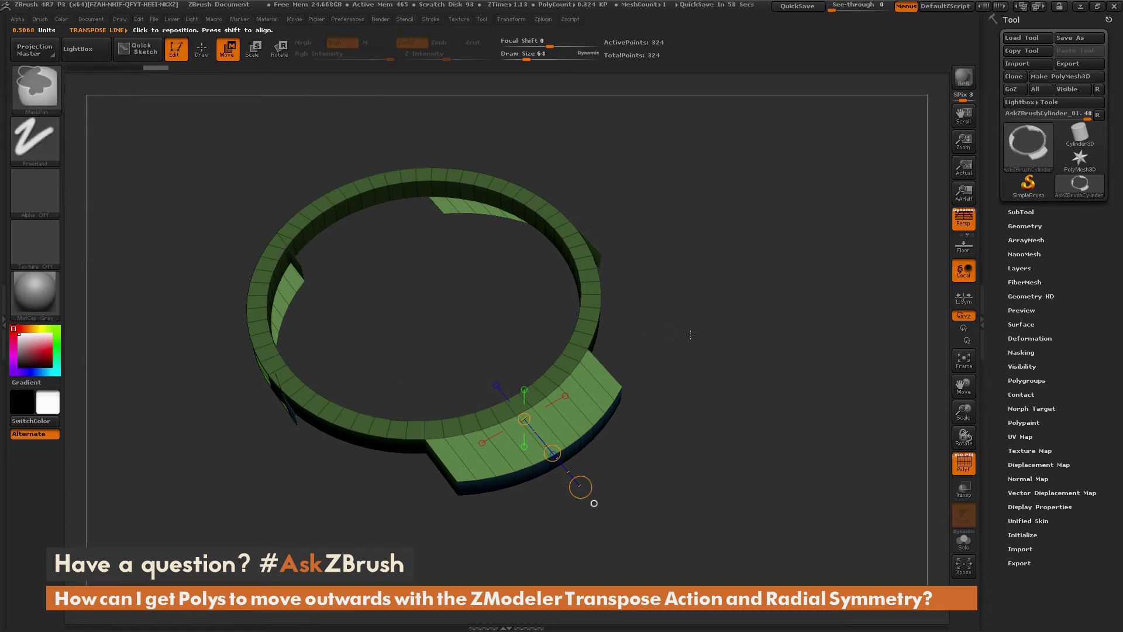
Undo the flange extrusion and activate symmetry in the Transform menu.
key(ctrl+z)
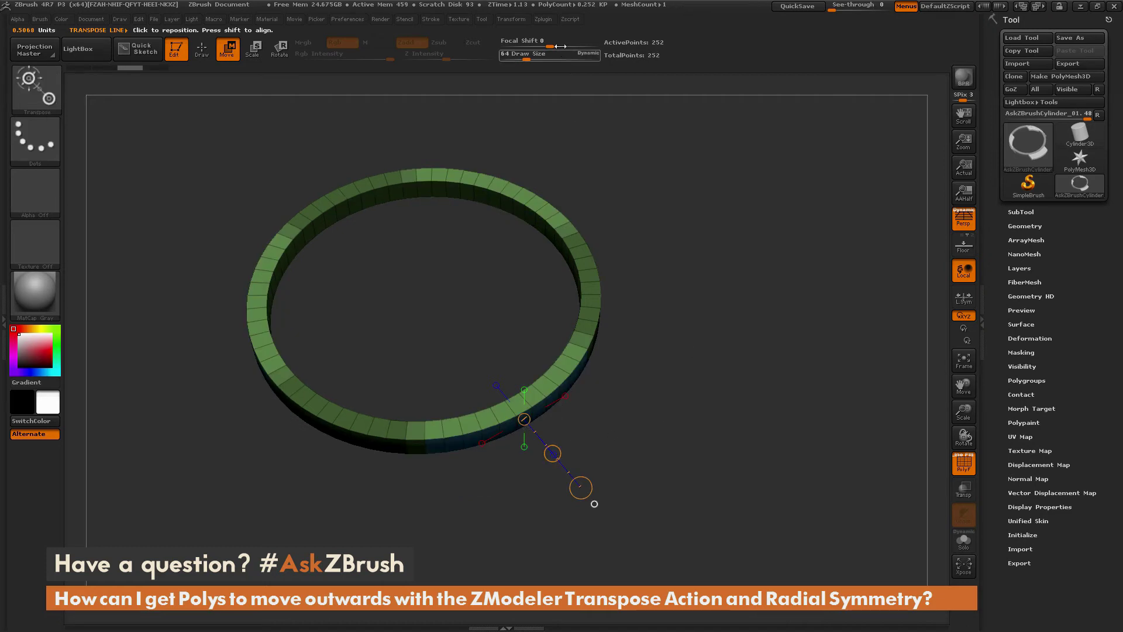
click(513, 19)
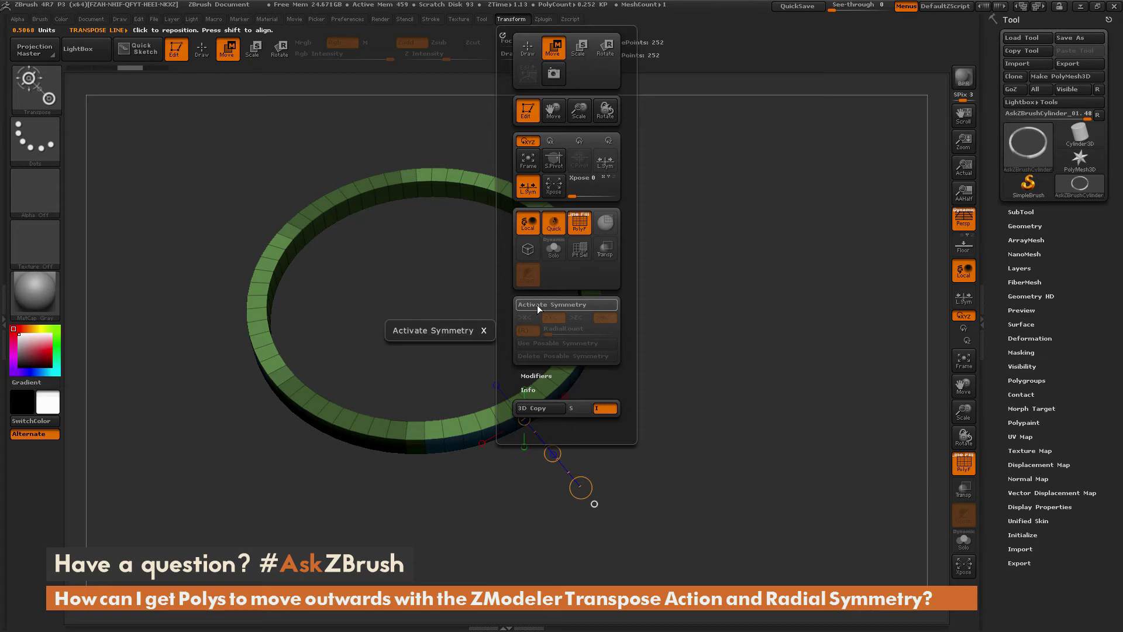
click(537, 305)
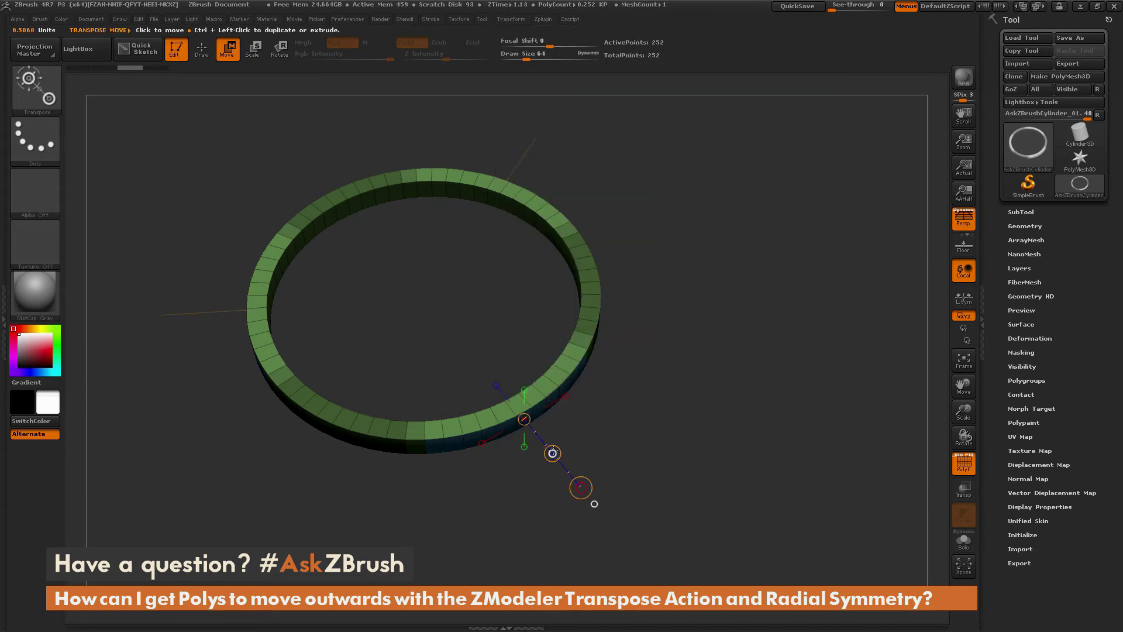
Reposition the transpose line onto the ring's front edge, pointing outward.
click(501, 188)
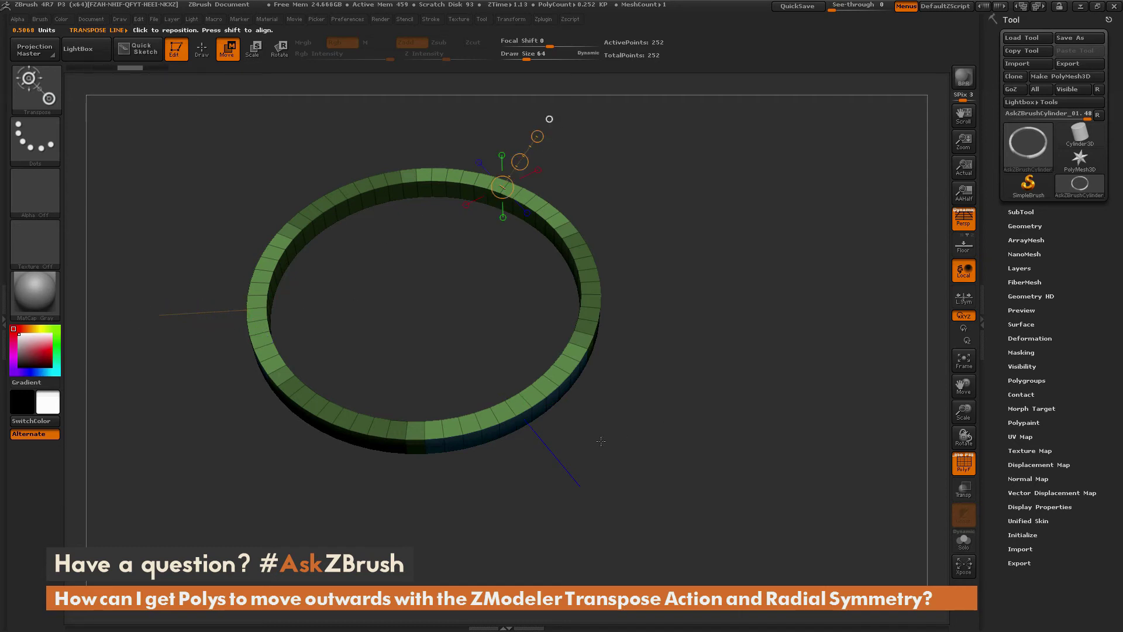
click(524, 418)
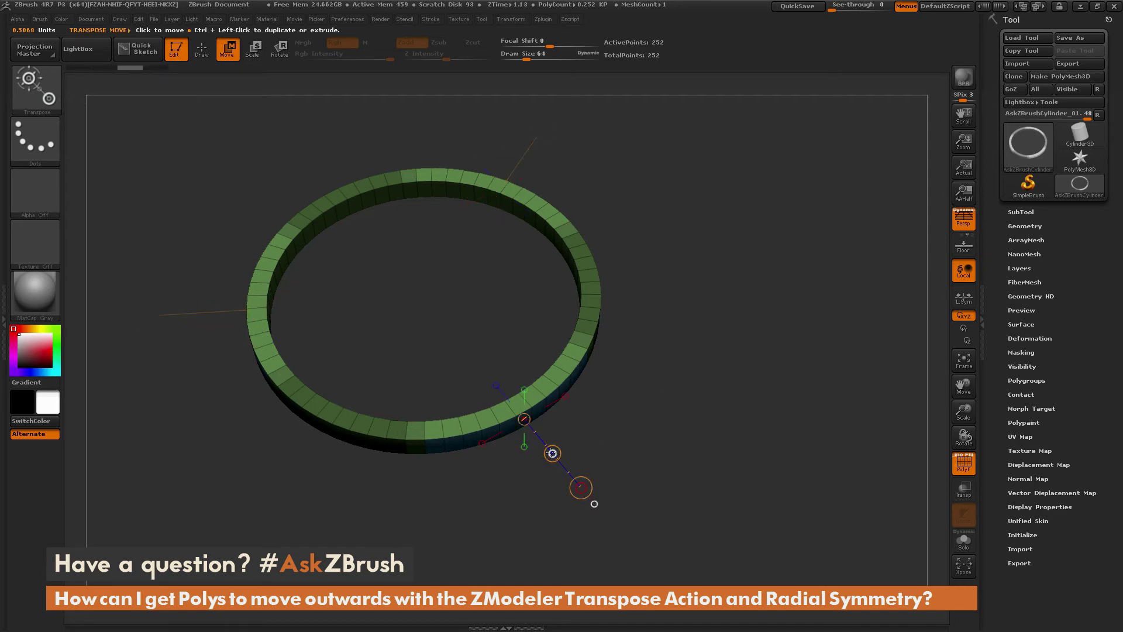
key(ctrl)
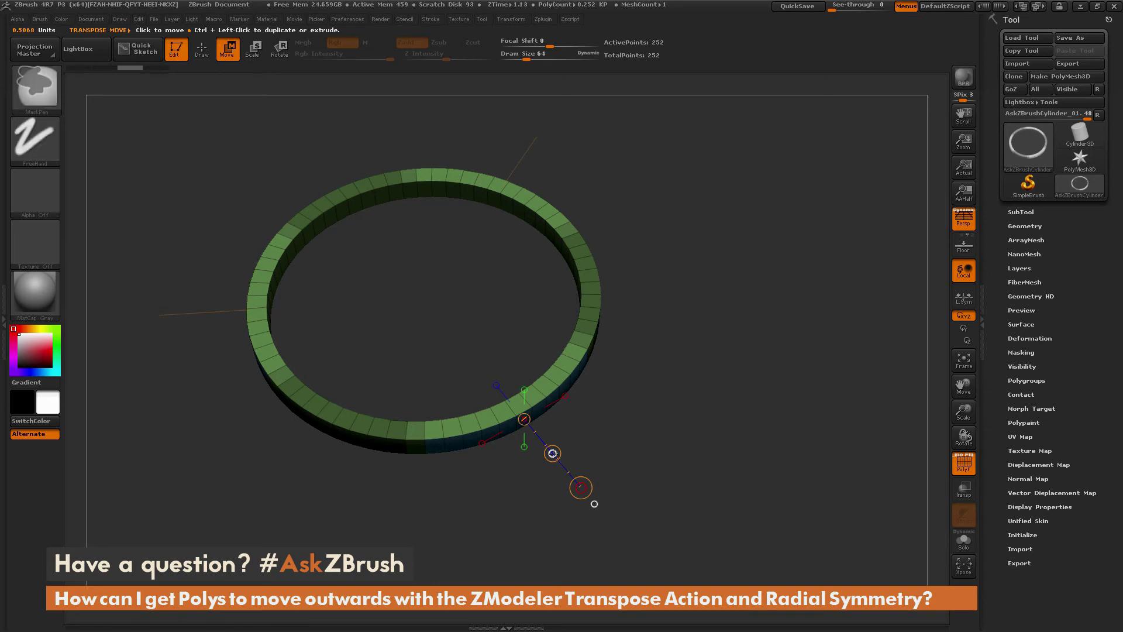
drag(552, 453, 610, 551)
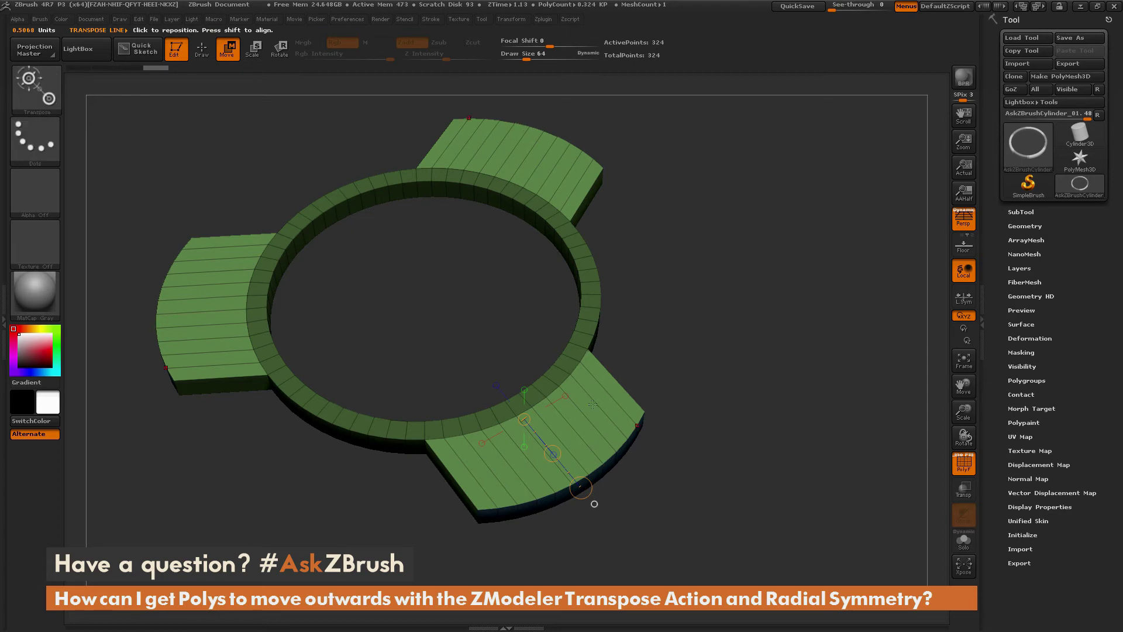
key(ctrl+z)
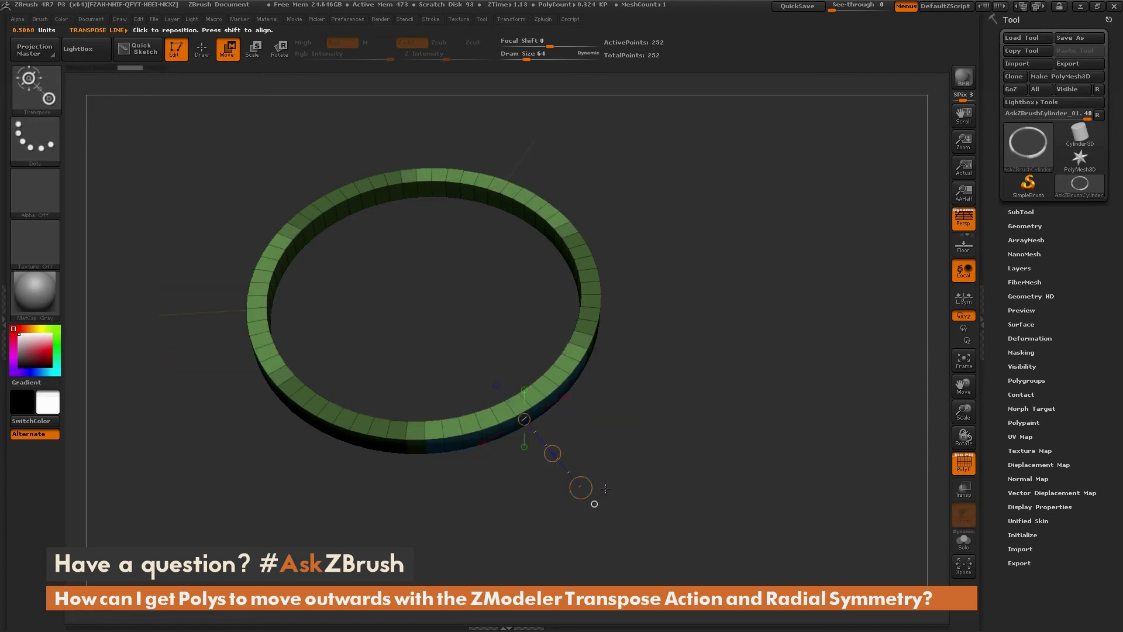
key(ctrl+z)
key(ctrl+z)
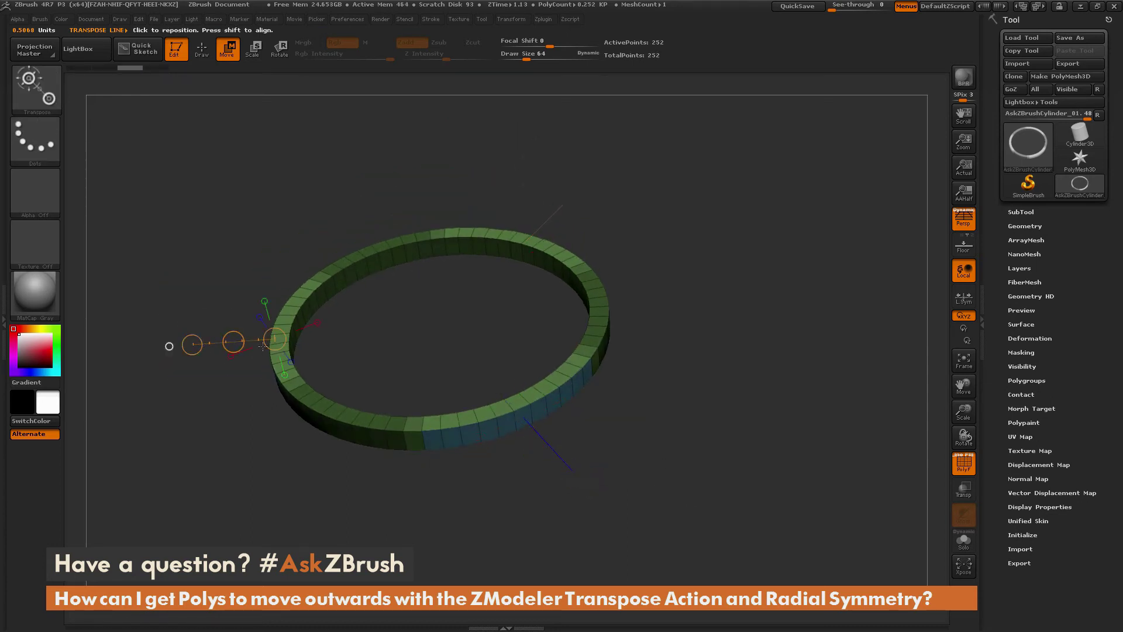
key(ctrl+z)
key(ctrl+z)
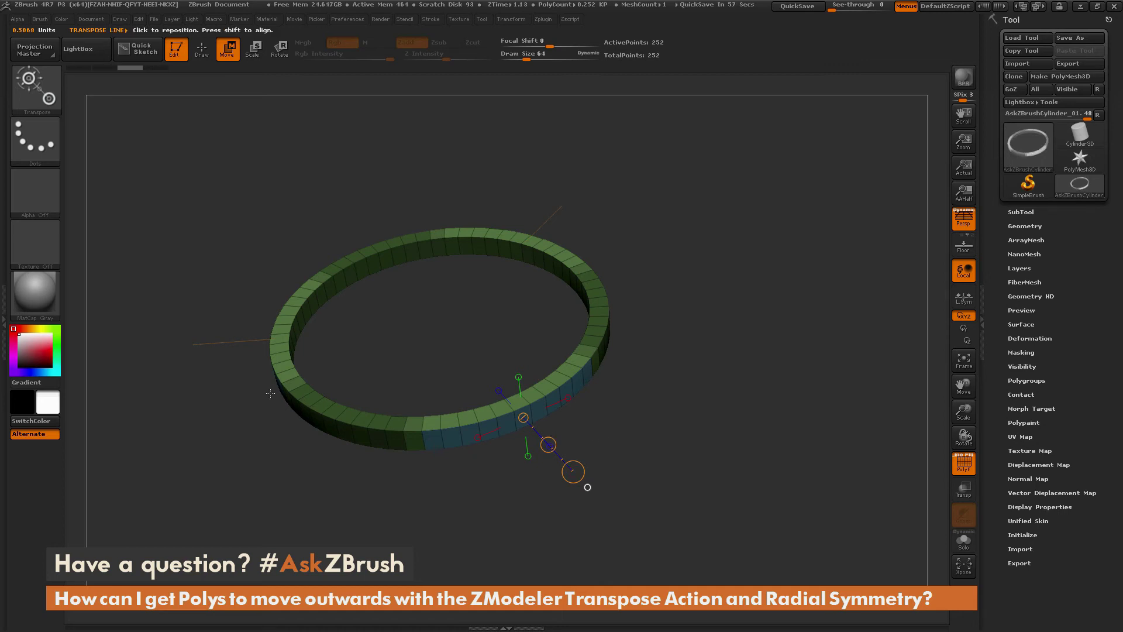
Reposition the transpose line on the ring and adjust the Transform symmetry settings.
click(538, 245)
click(208, 326)
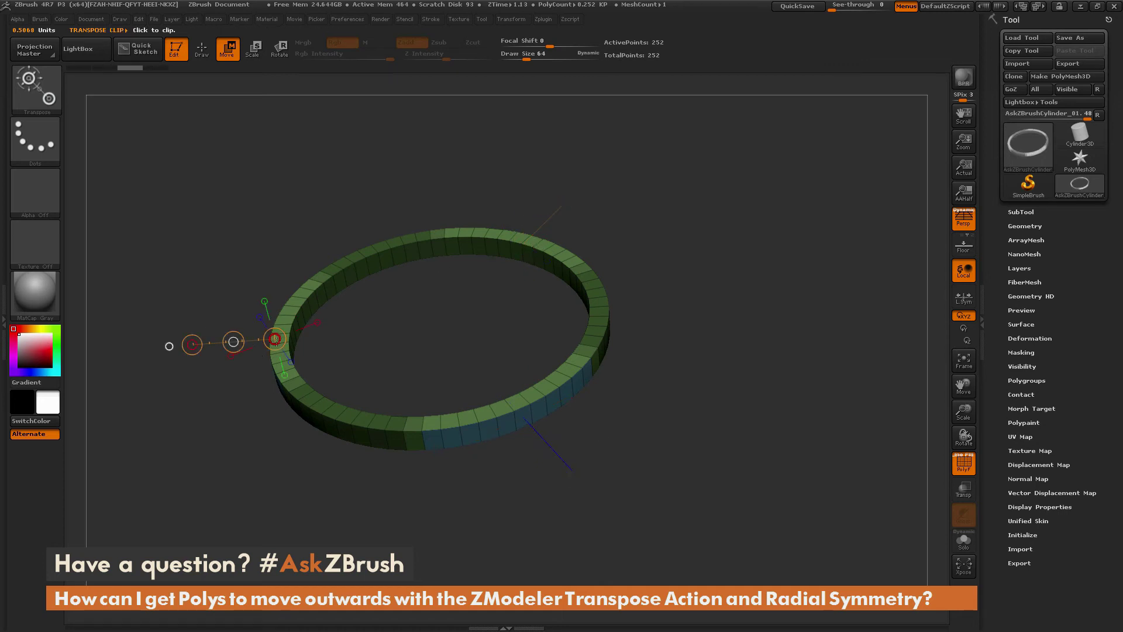
click(521, 22)
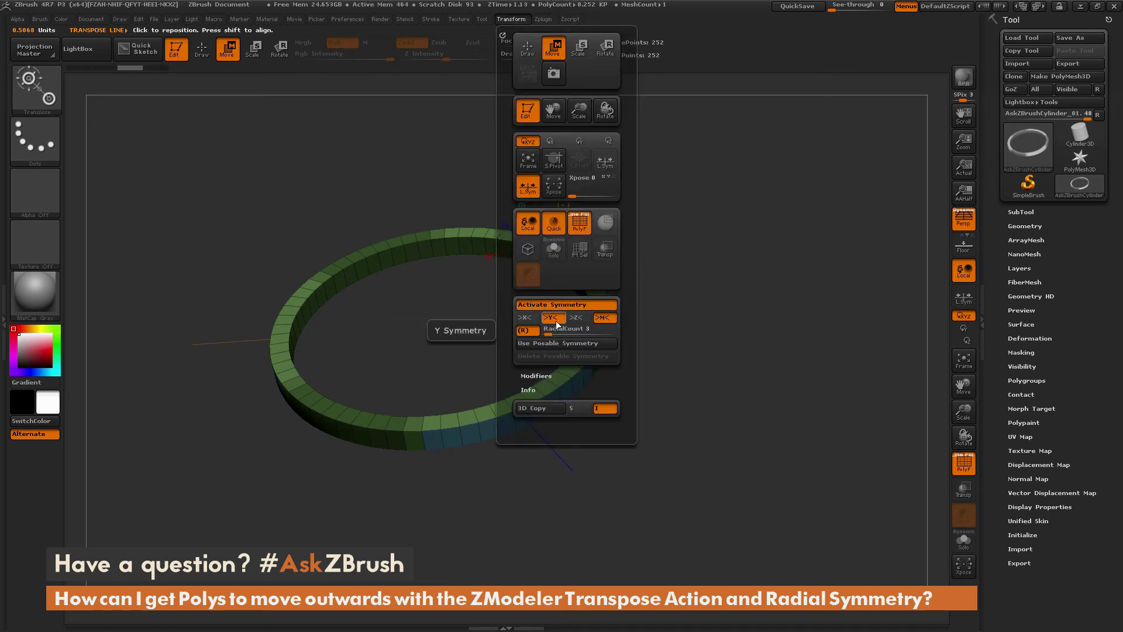
Test-extrude the symmetric sections from the front edge, then undo back to 252 points.
drag(523, 417, 573, 471)
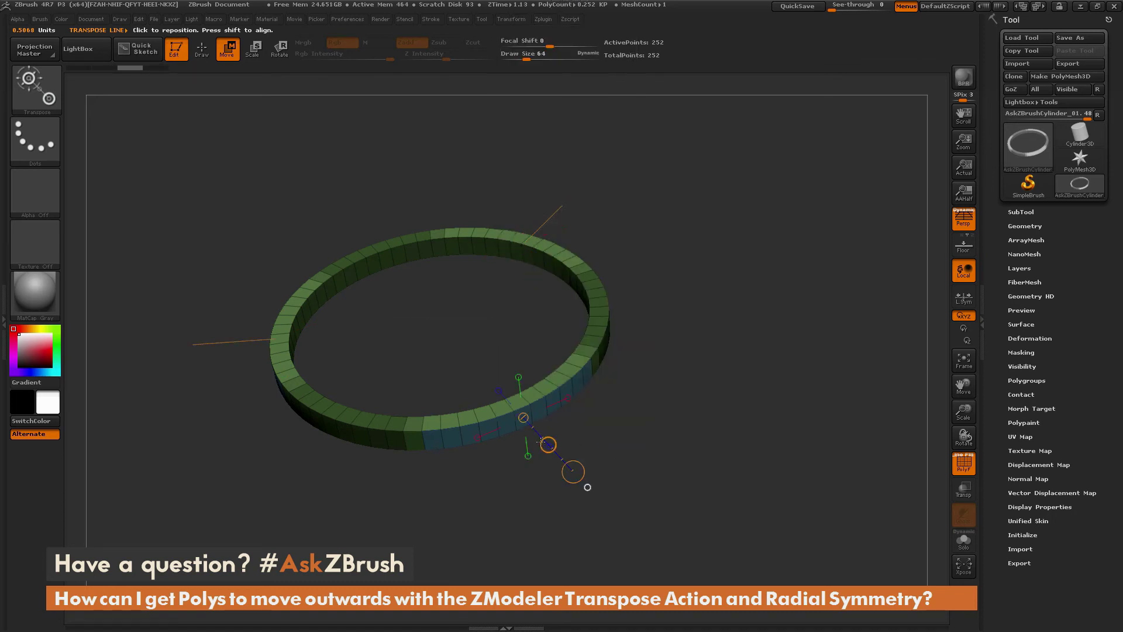
key(ctrl)
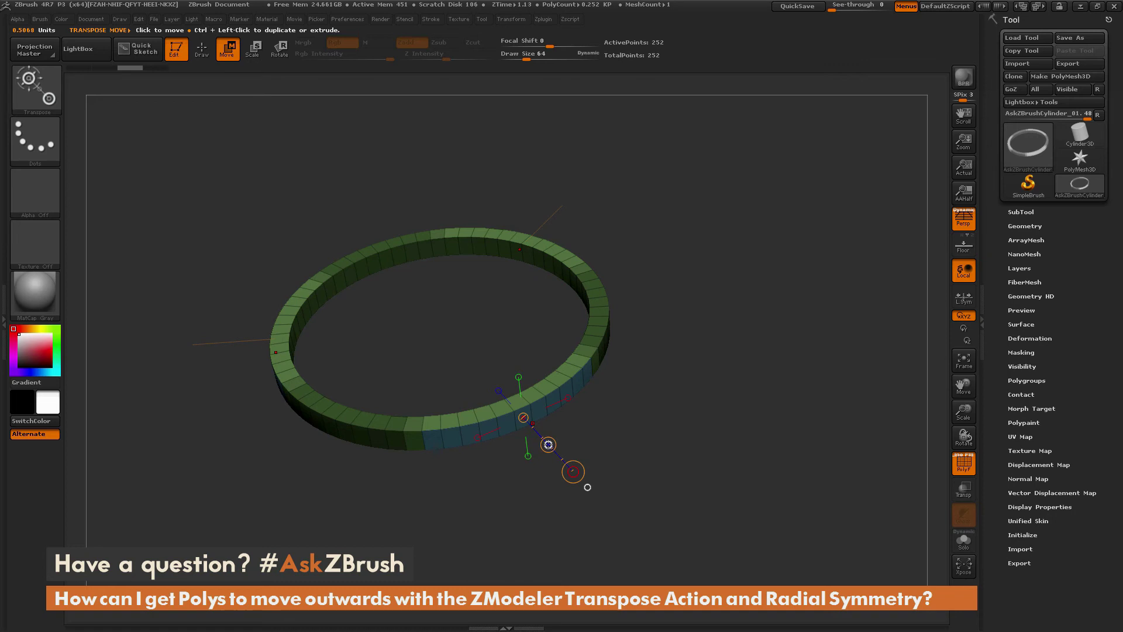
ctrl+drag(588, 487, 628, 555)
mouse_move(702, 503)
shift+mouse_down()
mouse_move(722, 441)
mouse_move(671, 416)
mouse_move(704, 409)
mouse_move(720, 445)
mouse_move(730, 431)
mouse_move(468, 416)
shift+mouse_up()
key(ctrl)
key(ctrl+z)
Choose ZModeler's Transpose action on Polygroup All and place a transpose line on the blue section.
key(q)
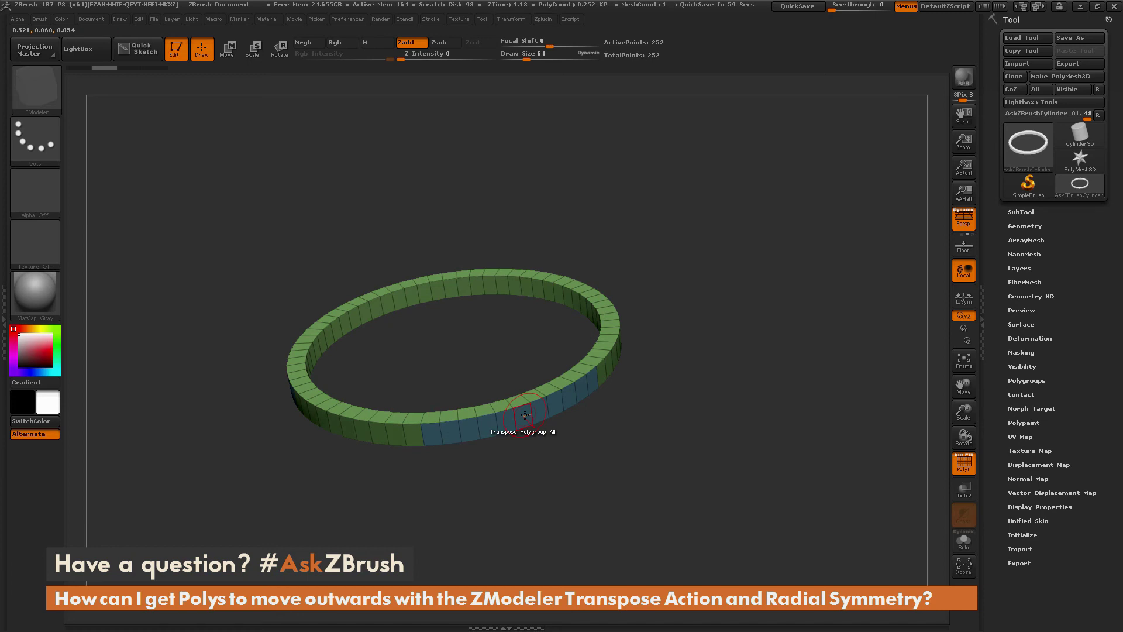
key(space)
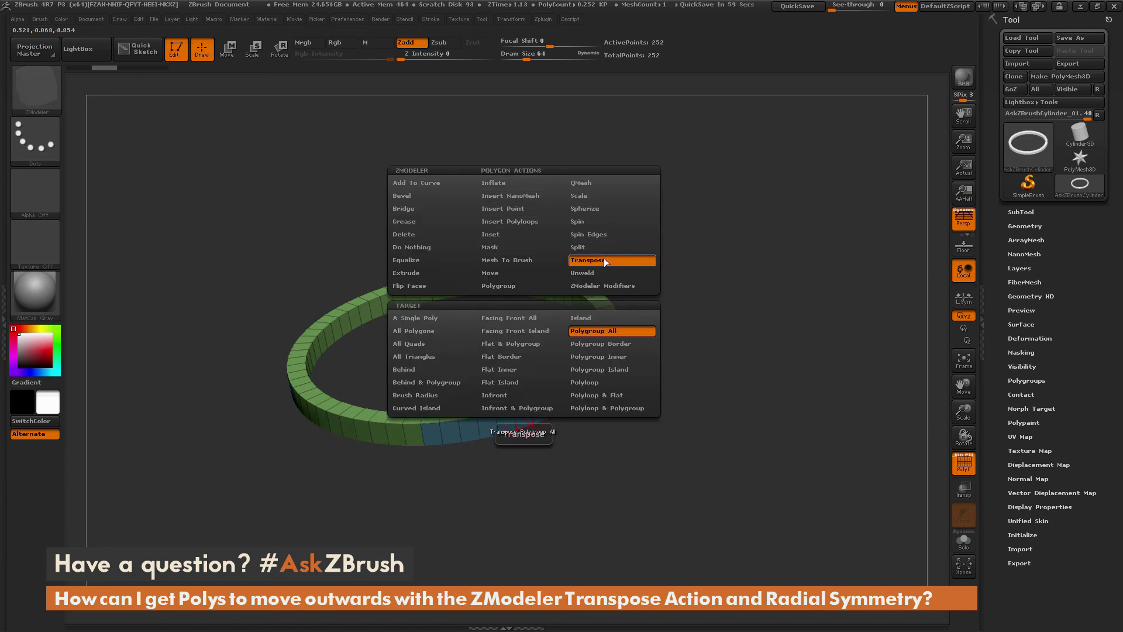
click(638, 332)
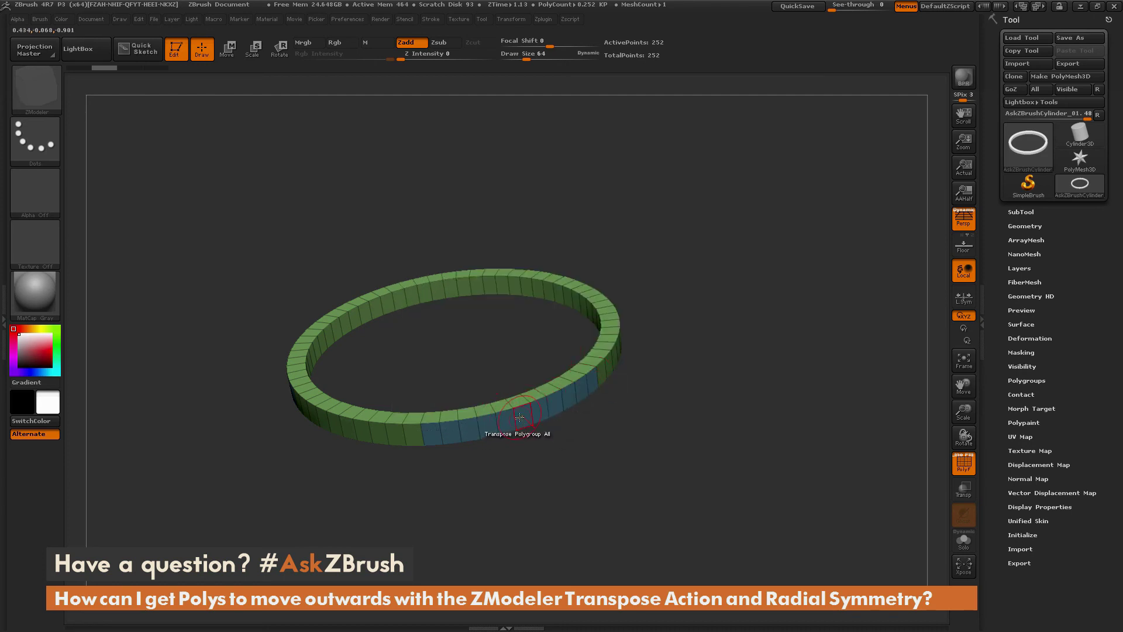
click(519, 417)
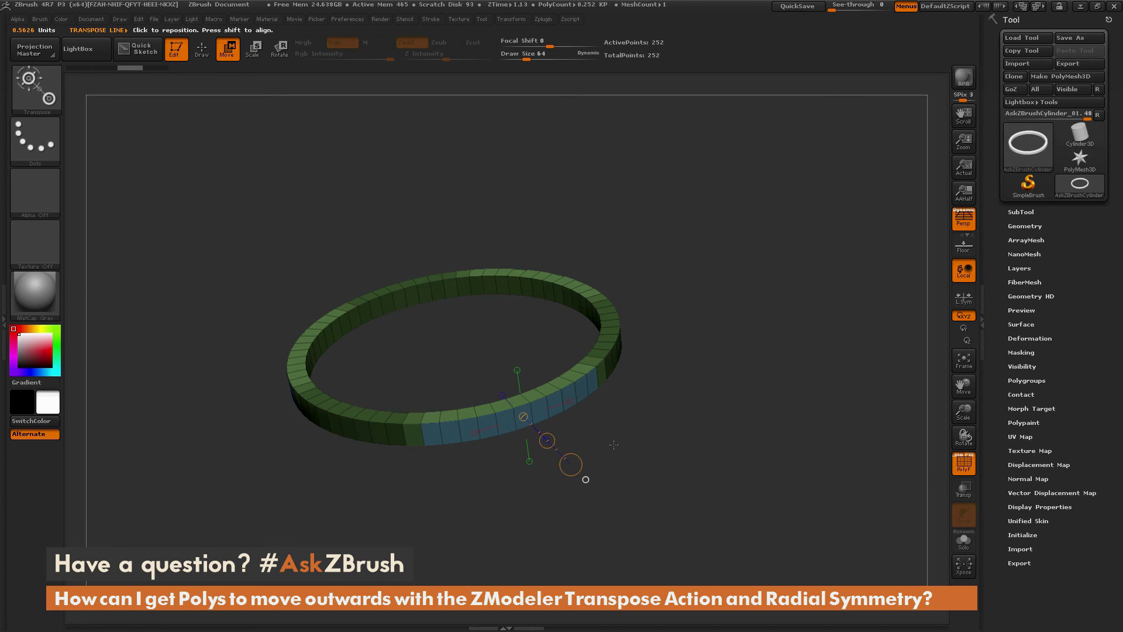
Activate symmetry from the Transform menu.
drag(476, 438, 515, 445)
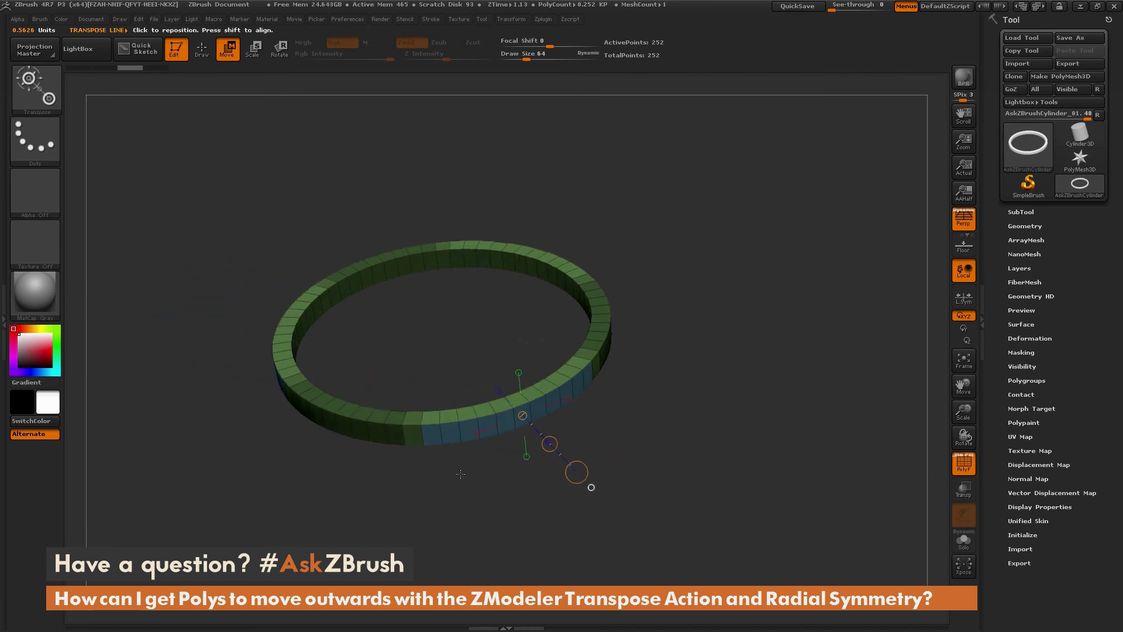
click(509, 20)
click(538, 303)
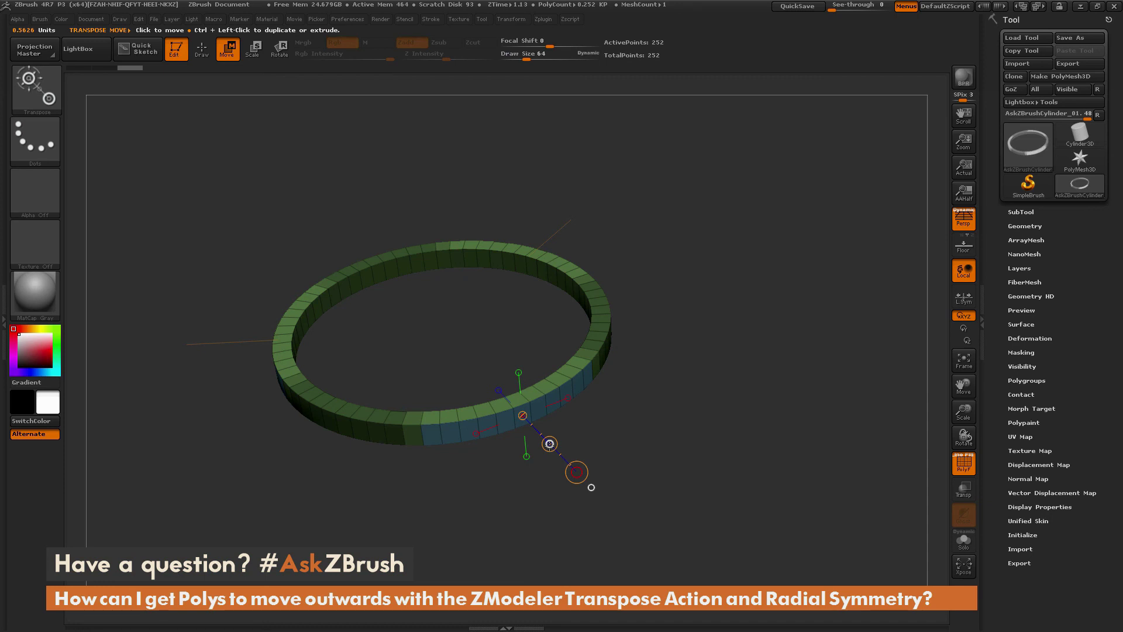
Ctrl-drag the transpose line outward, extruding three evenly spaced flat flanges to 324 points.
key(ctrl)
ctrl+drag(549, 443, 647, 547)
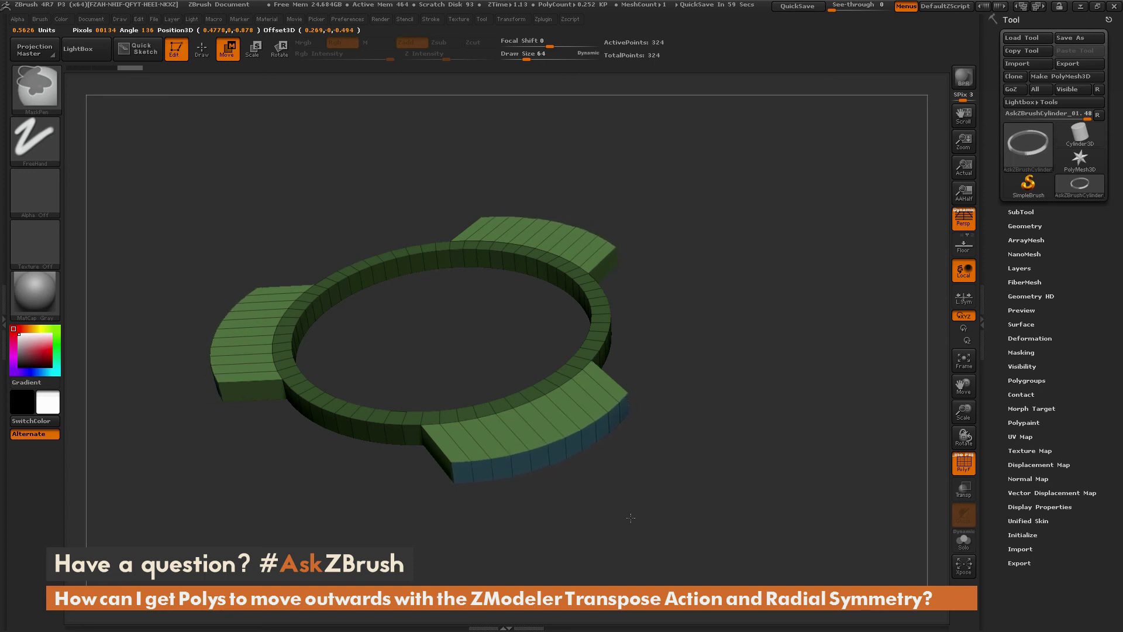
drag(770, 475, 726, 448)
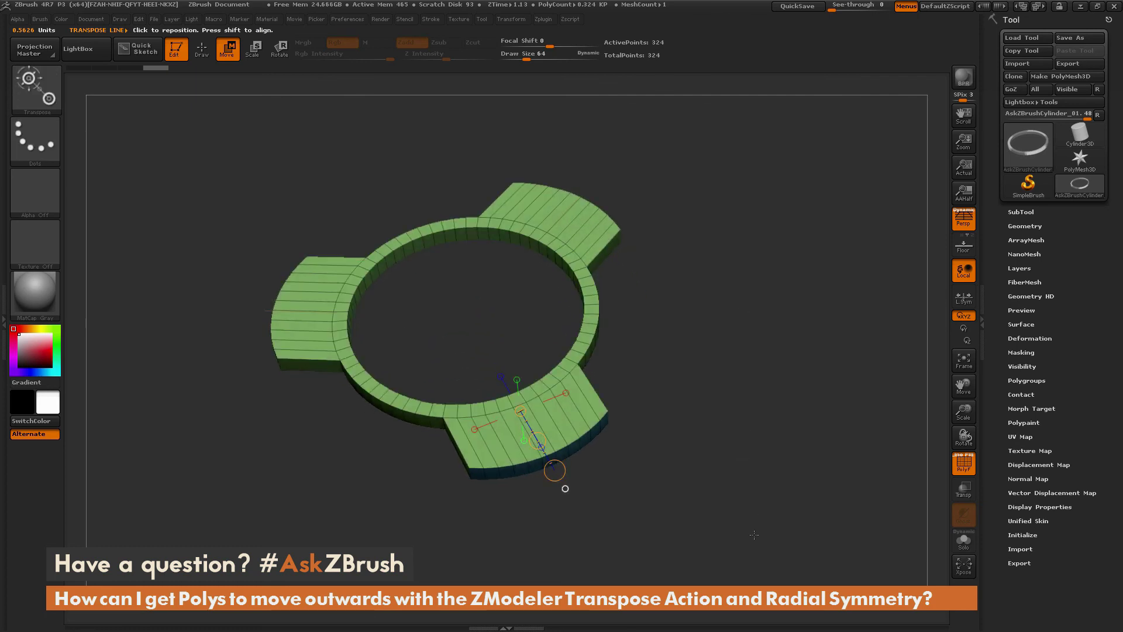
drag(686, 391, 695, 419)
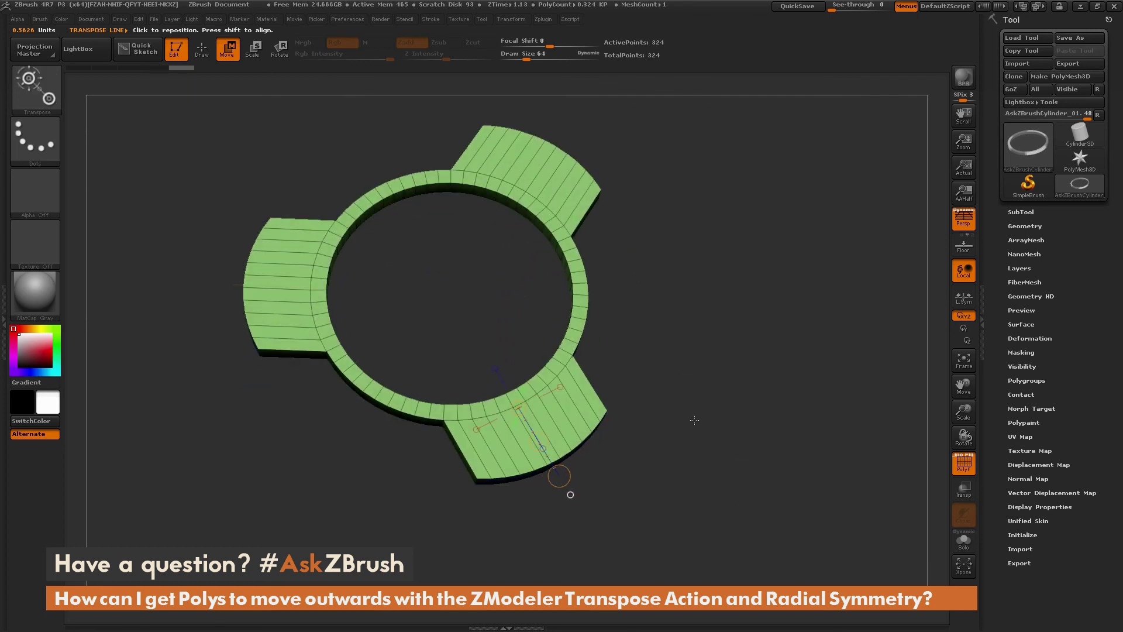